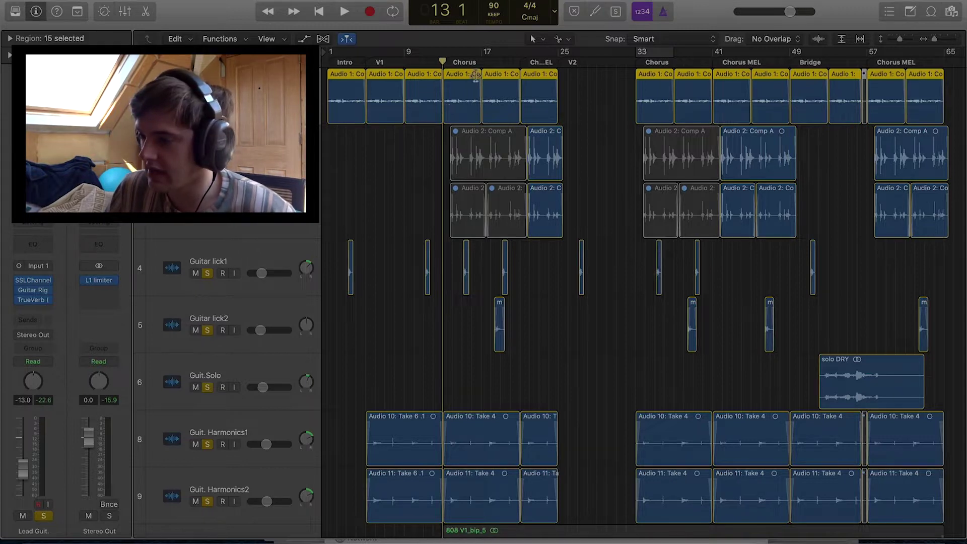
# Listen to the soloed guitar tracks through the first chorus from bar 13 and stop the playback
pyautogui.scroll(-6, 506, 289)
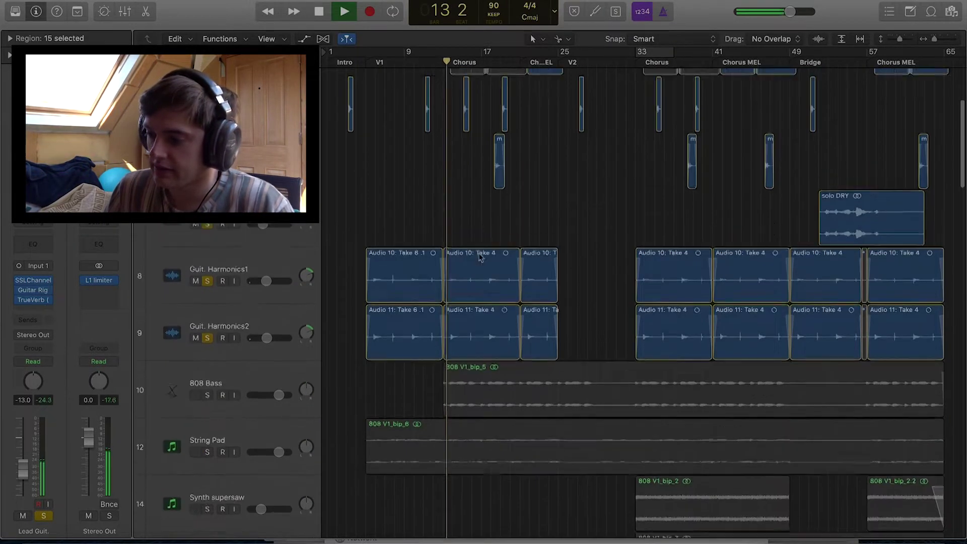
pyautogui.scroll(5, 507, 288)
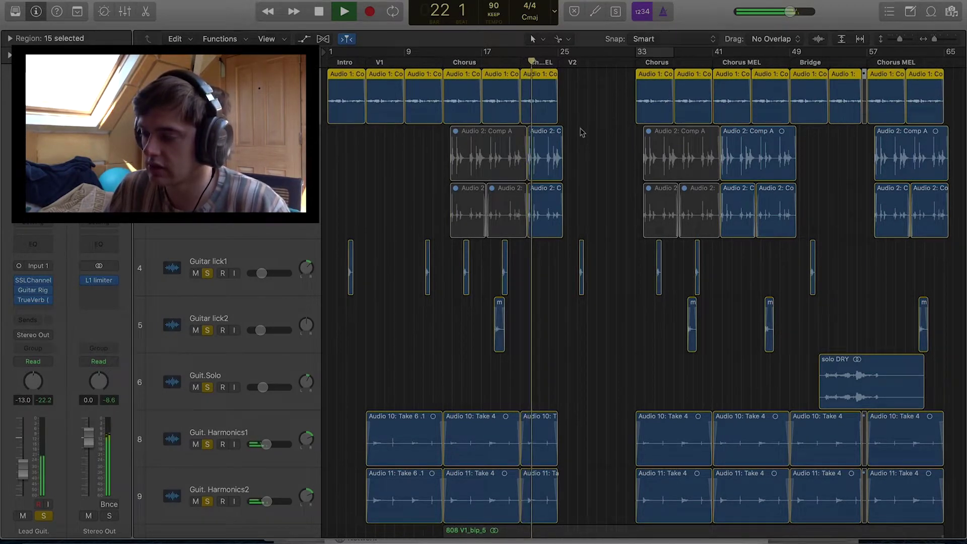
pyautogui.hscroll(5, 582, 142)
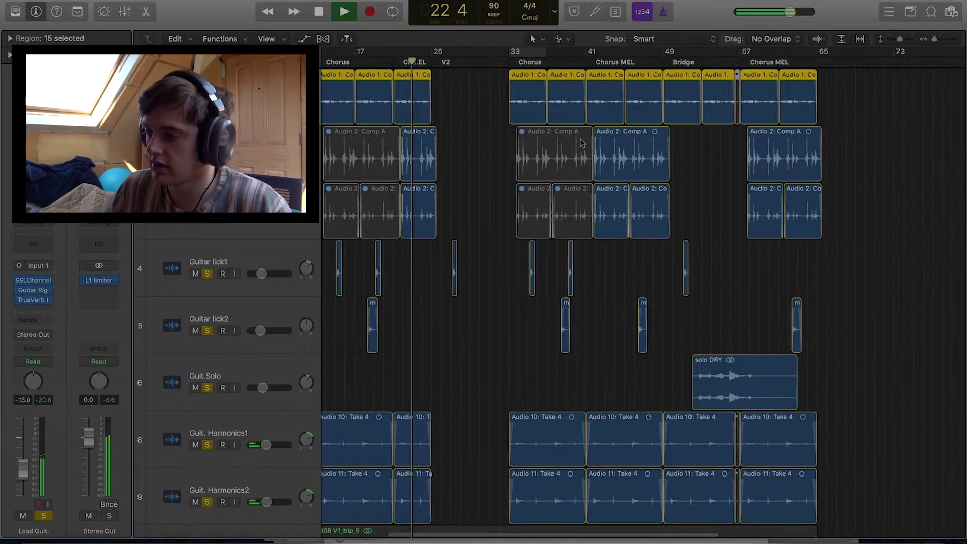
pyautogui.press('space')
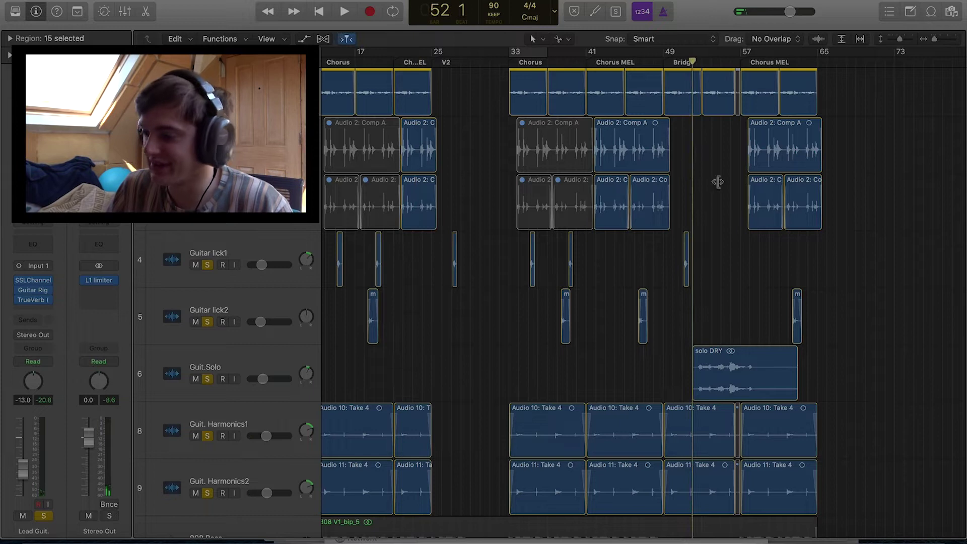
# Play the soloed guitar tracks from bar 52 to listen to the guitar solo in the bridge
pyautogui.hscroll(1, 481, 375)
pyautogui.scroll(-2, 611, 311)
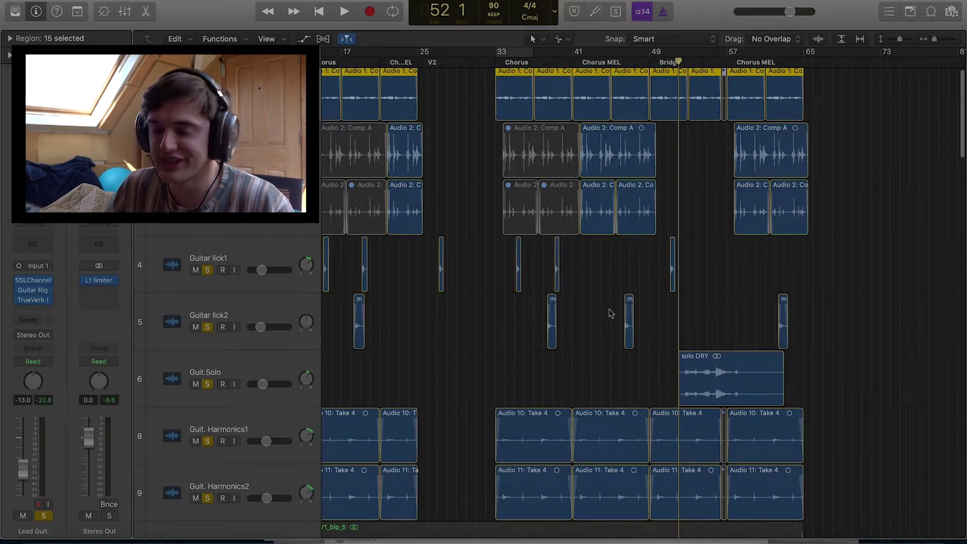
pyautogui.press('space')
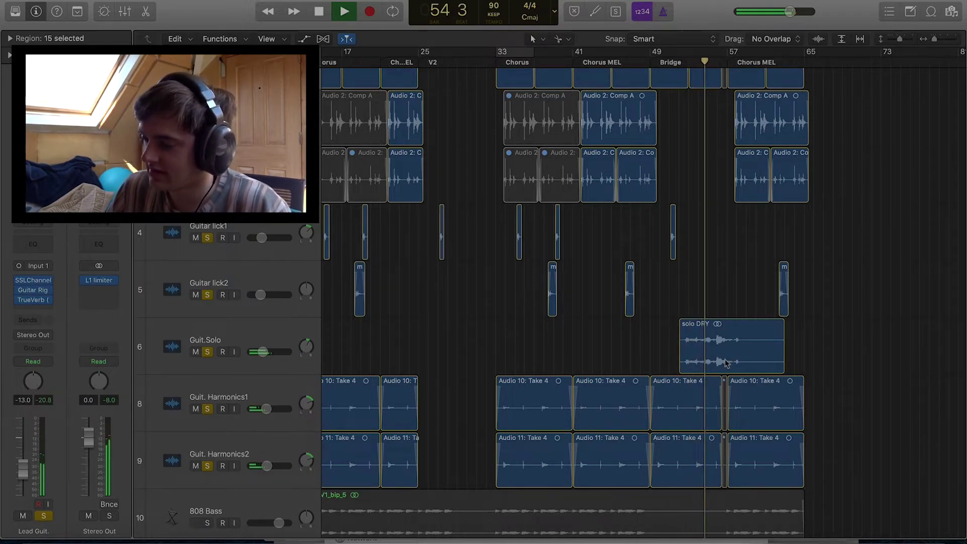
pyautogui.scroll(-3, 718, 360)
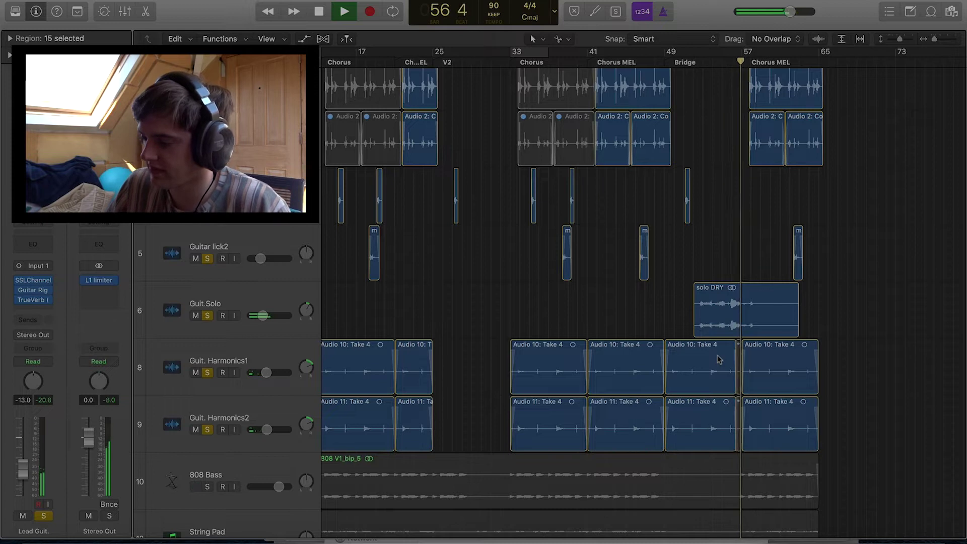
# Solo the Kick, Snap, Snare, Hi Hat Loop and Drum loop tracks in place of the guitar tracks
pyautogui.scroll(-10, 719, 360)
pyautogui.hscroll(-3, 400, 250)
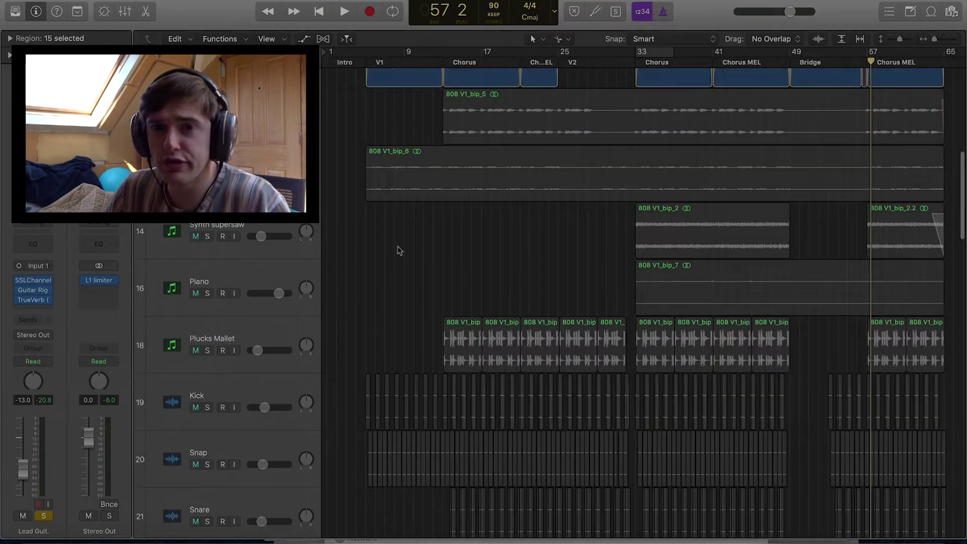
pyautogui.click(207, 360)
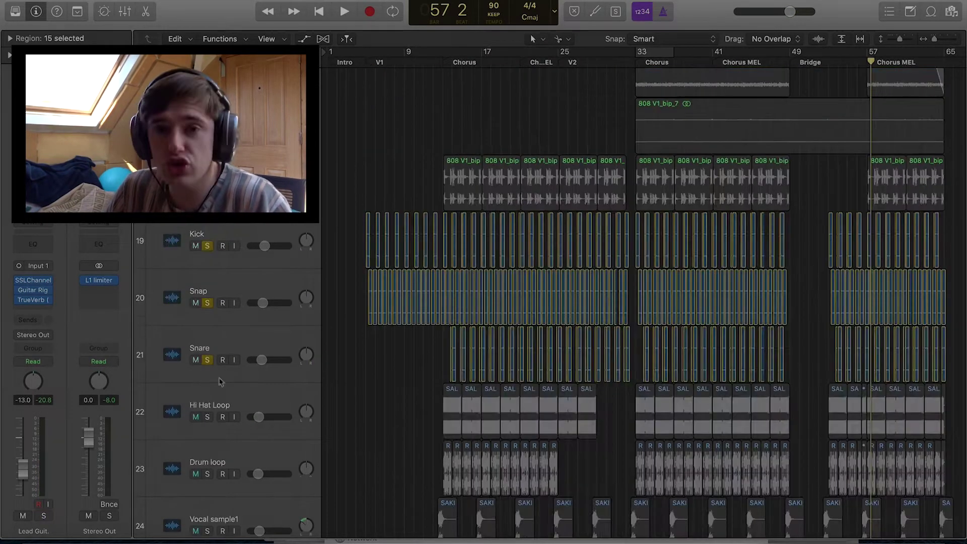
pyautogui.click(207, 416)
pyautogui.click(207, 473)
pyautogui.scroll(-2, 222, 472)
pyautogui.scroll(3, 375, 129)
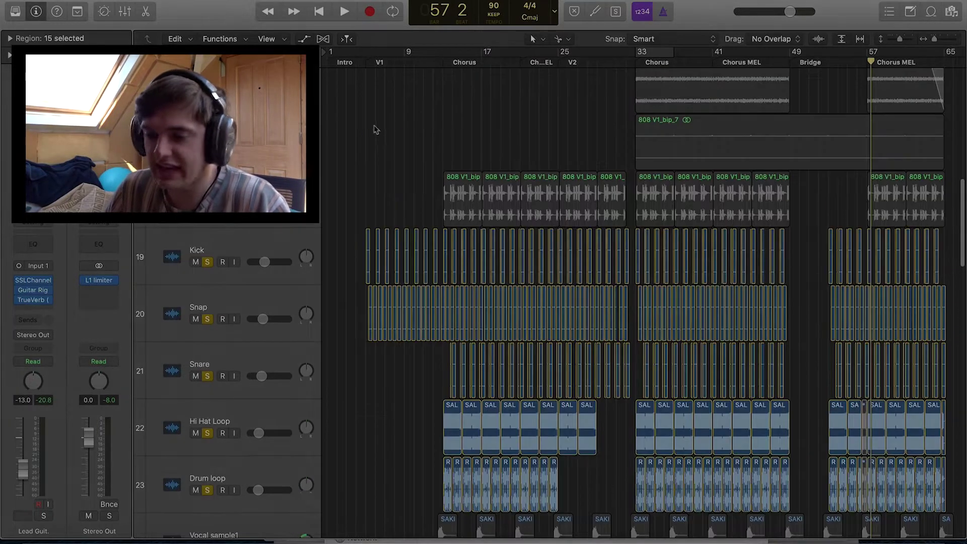
# Play the soloed drums from the start of verse 1 at bar 5 to hear the kick and snap pattern, and stop
pyautogui.click(367, 66)
pyautogui.press('space')
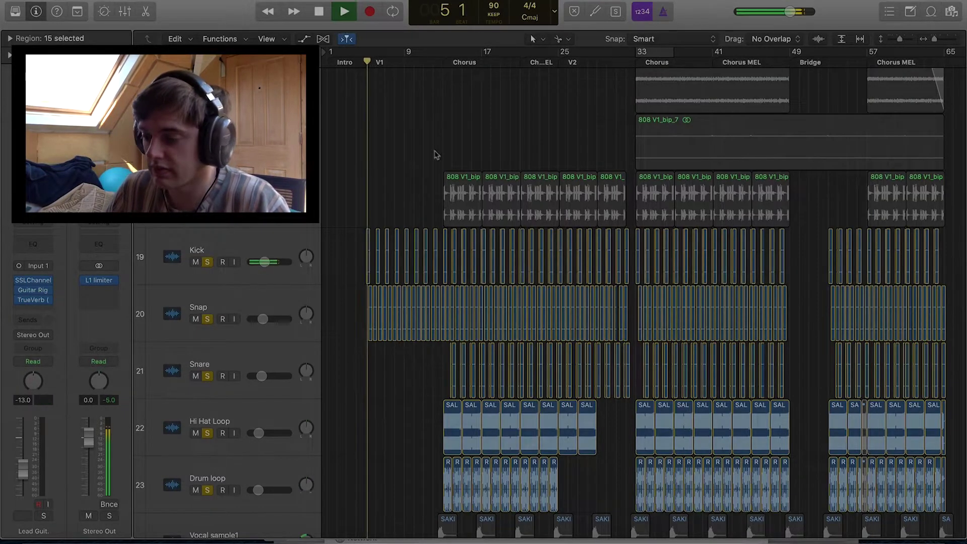
pyautogui.scroll(5, 494, 253)
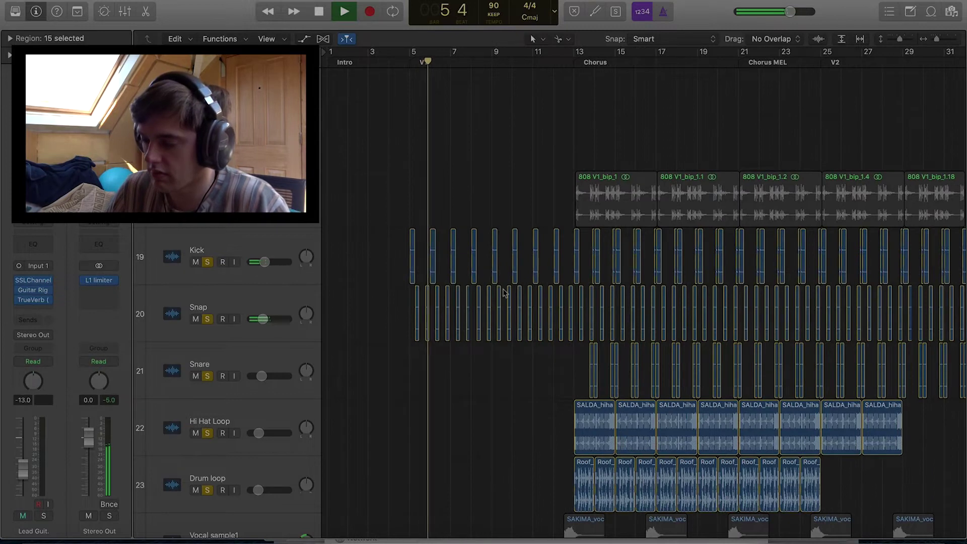
pyautogui.scroll(1, 505, 266)
pyautogui.scroll(3, 506, 265)
pyautogui.hscroll(5, 505, 265)
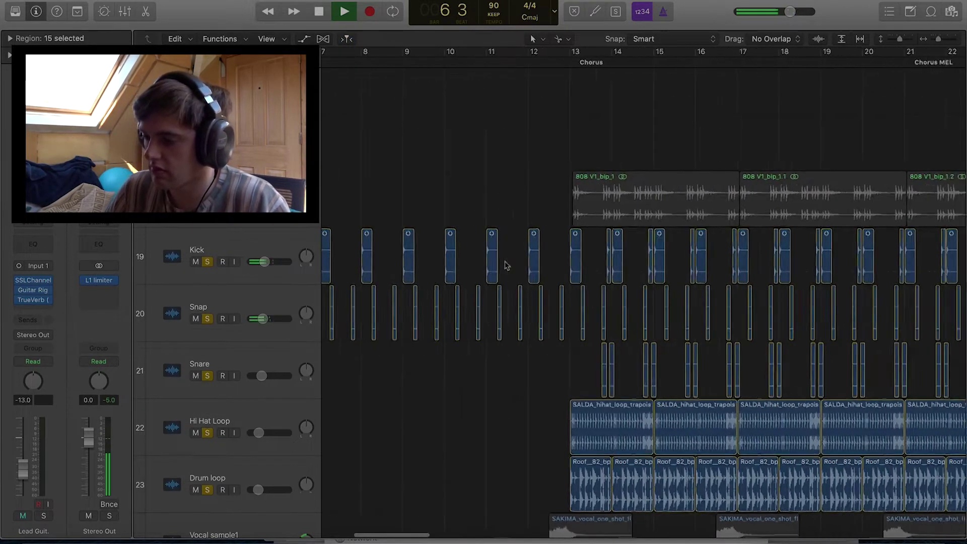
pyautogui.scroll(-4, 505, 265)
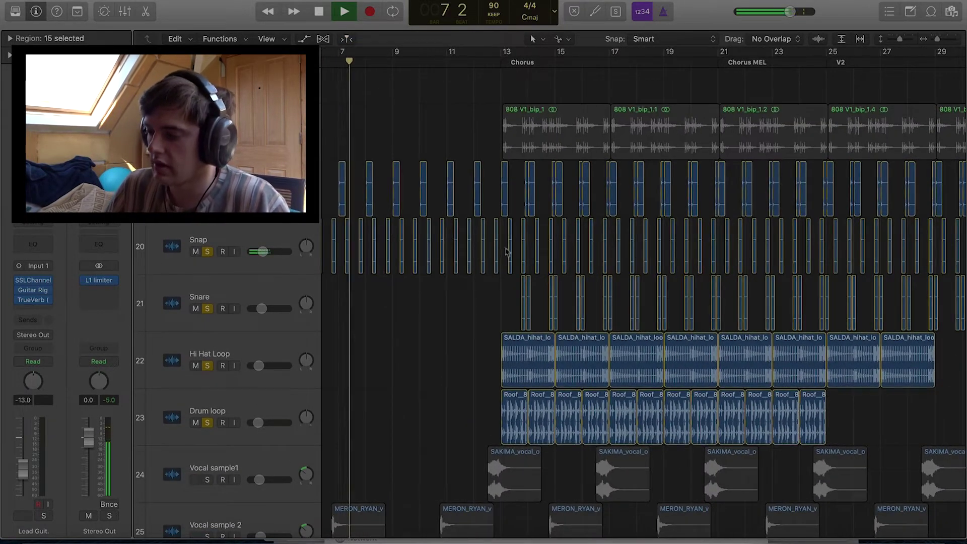
pyautogui.press('space')
# Unsolo the Drum loop track and play the remaining drums from the chorus at bar 13
pyautogui.click(208, 425)
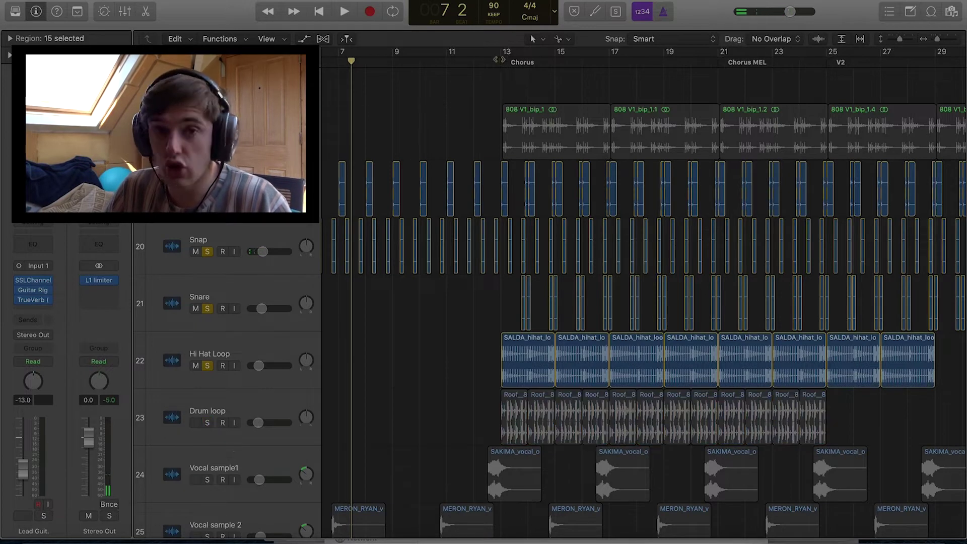
pyautogui.click(500, 62)
pyautogui.press('space')
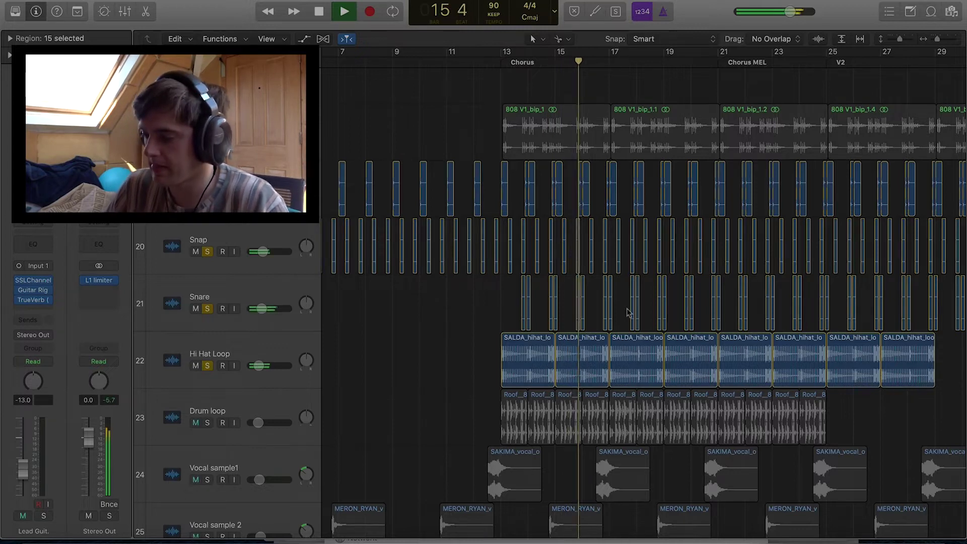
pyautogui.press('space')
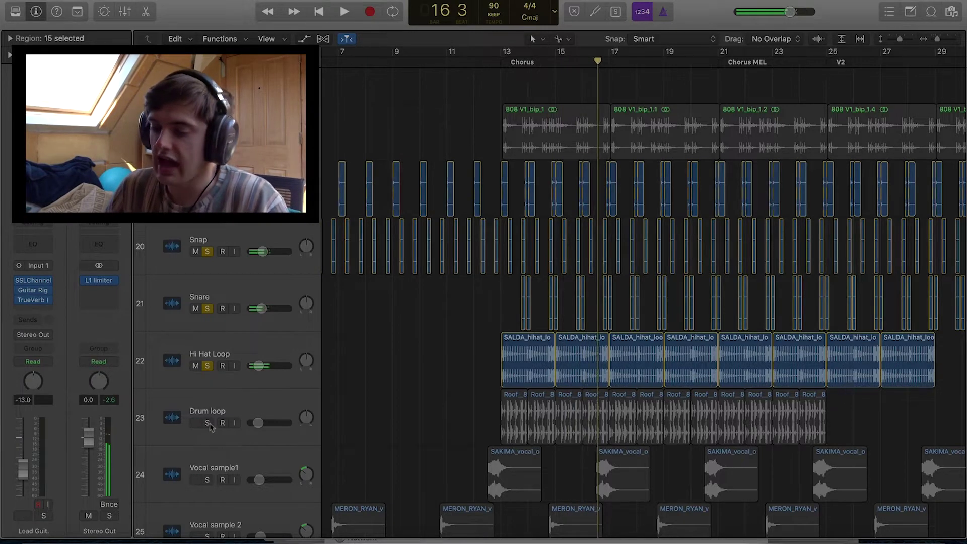
# Solo the Drum loop track again and play the full drum section from the chorus at bar 13
pyautogui.click(207, 423)
pyautogui.scroll(1, 575, 364)
pyautogui.scroll(5, 573, 361)
pyautogui.scroll(-1, 634, 355)
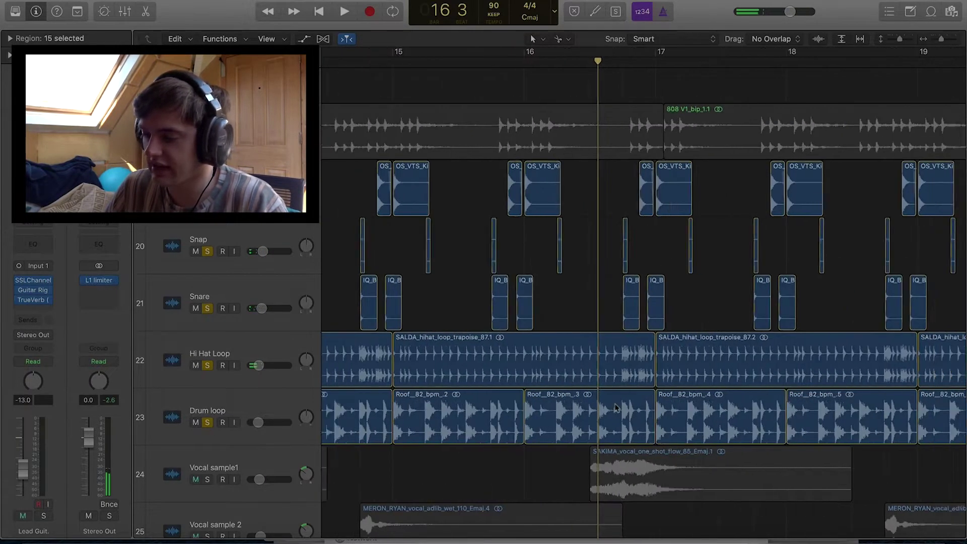
pyautogui.hotkey('alt', ',')
pyautogui.press('space')
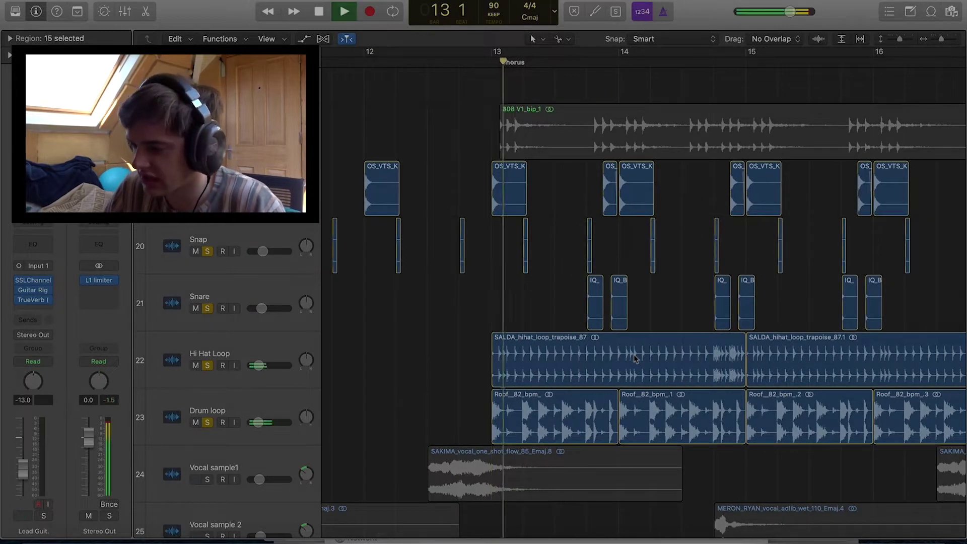
pyautogui.scroll(-2, 634, 359)
pyautogui.scroll(2, 634, 354)
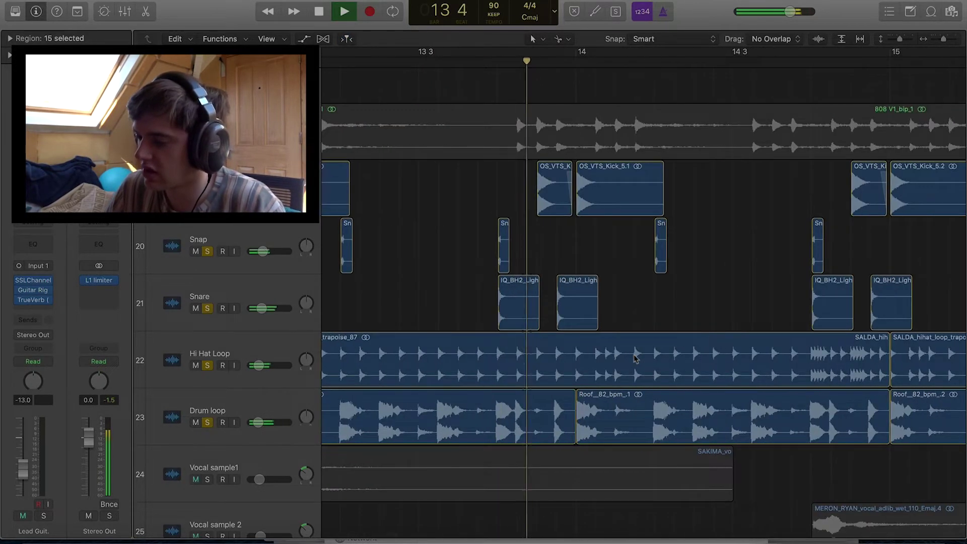
pyautogui.scroll(-3, 633, 355)
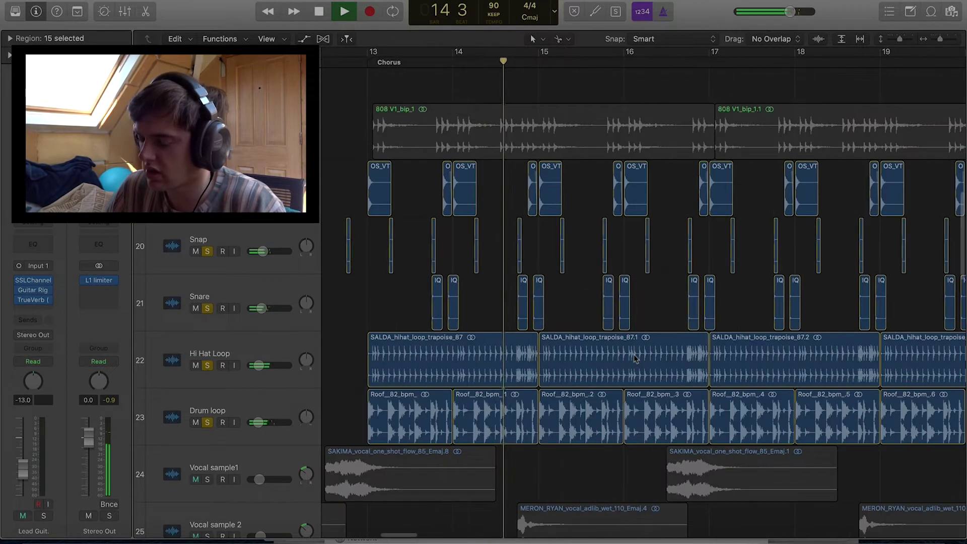
pyautogui.scroll(-2, 648, 349)
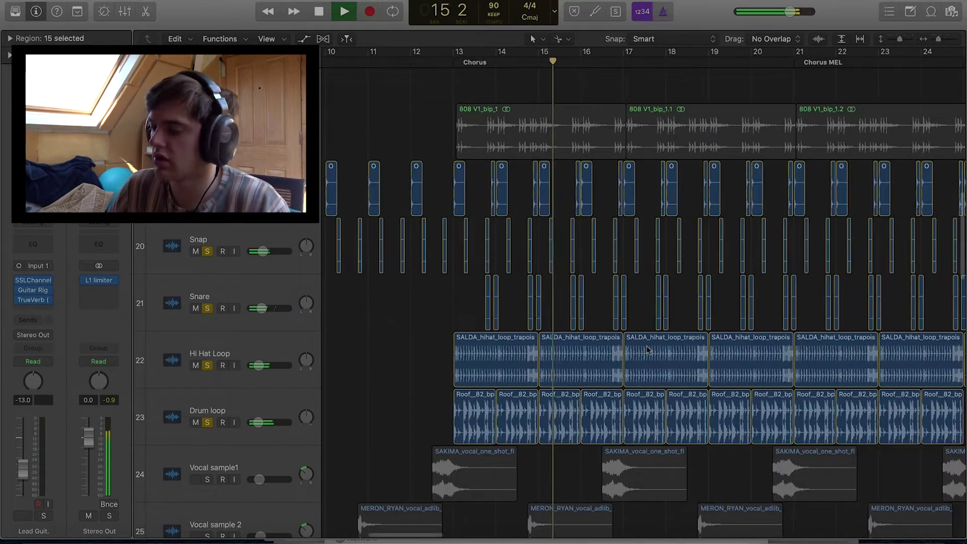
# Solo all the guitar tracks alongside the drums while the chorus is playing
pyautogui.scroll(1, 647, 350)
pyautogui.scroll(15, 648, 349)
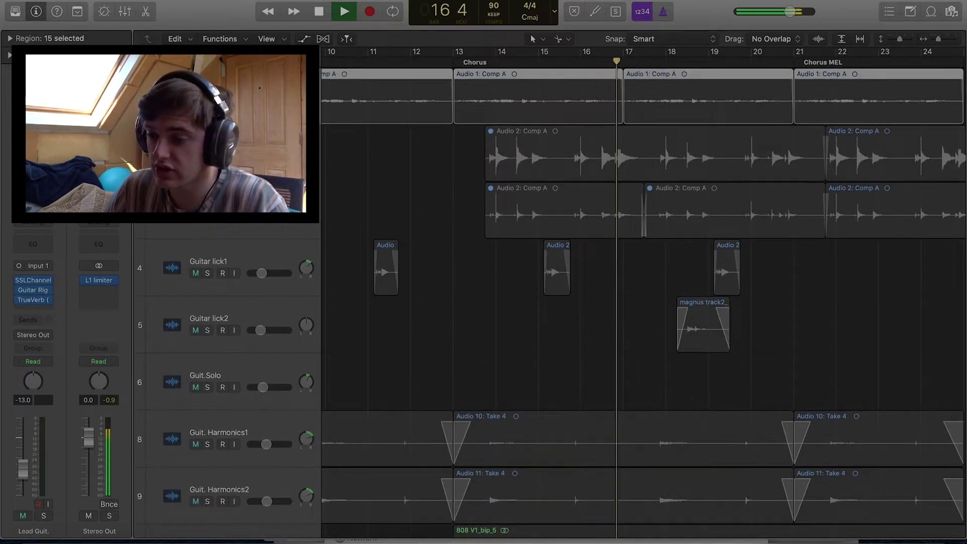
pyautogui.press('s')
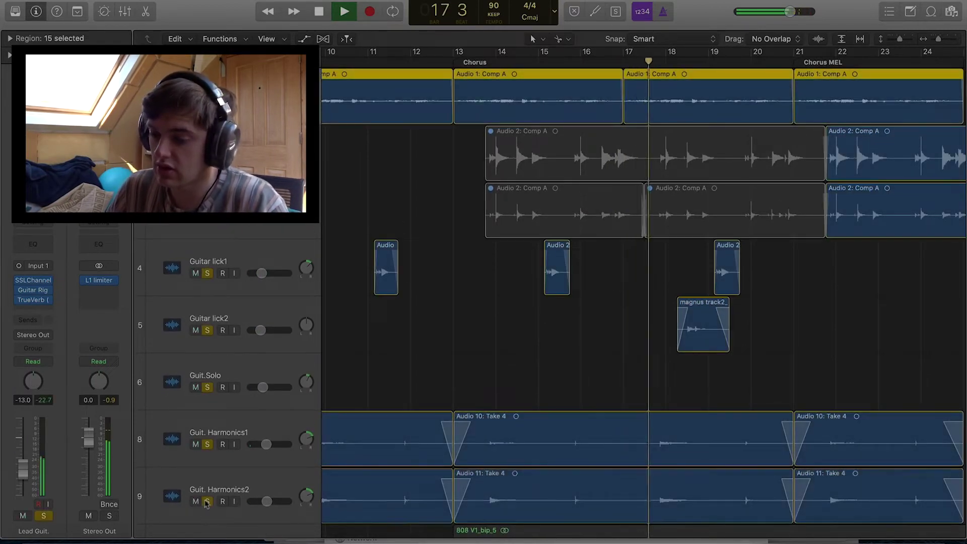
# Reduce the track heights to review the guitar and drum arrangement together during chorus playback
pyautogui.scroll(-8, 528, 388)
pyautogui.scroll(-4, 527, 388)
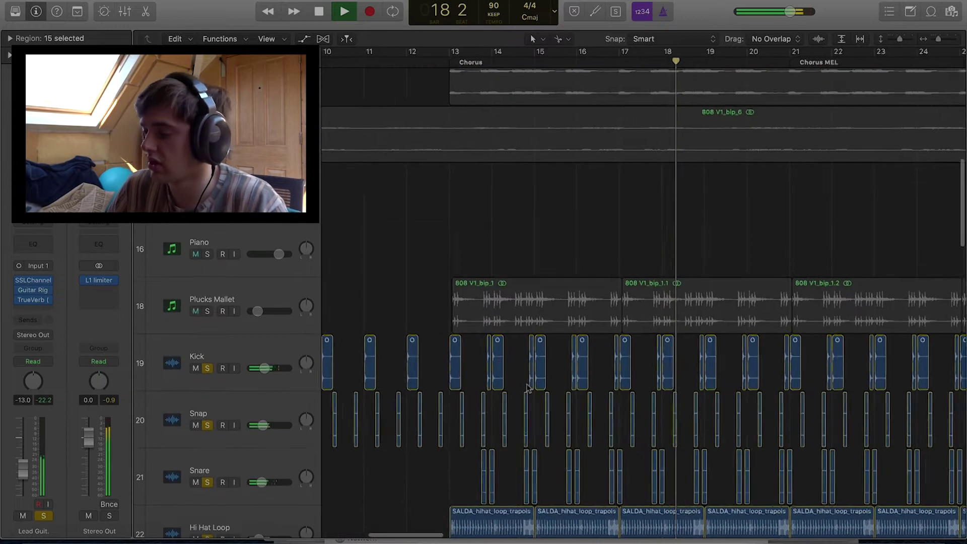
pyautogui.hscroll(3, 527, 390)
pyautogui.press('super+Up')
pyautogui.press('super+Up')
pyautogui.press('super+Up')
pyautogui.press('super+Up')
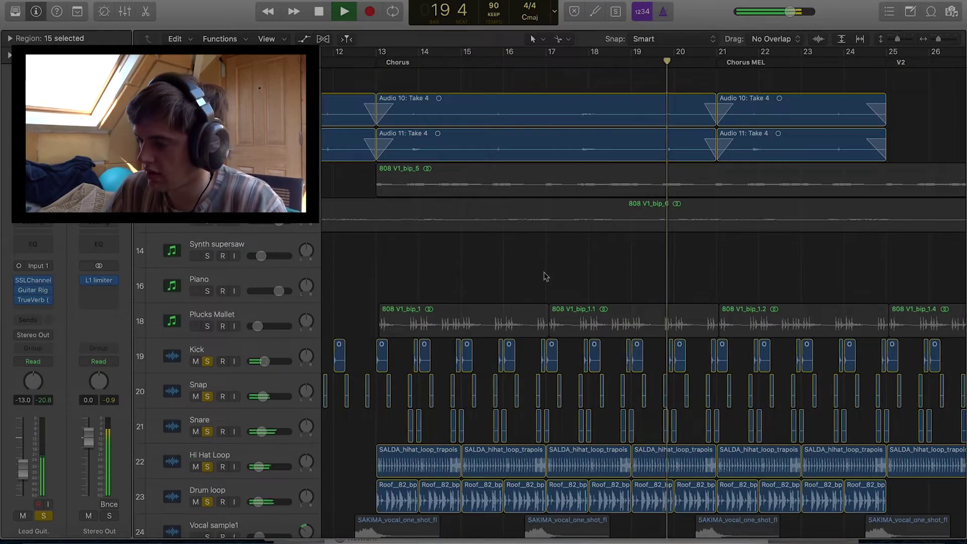
pyautogui.scroll(-3, 545, 277)
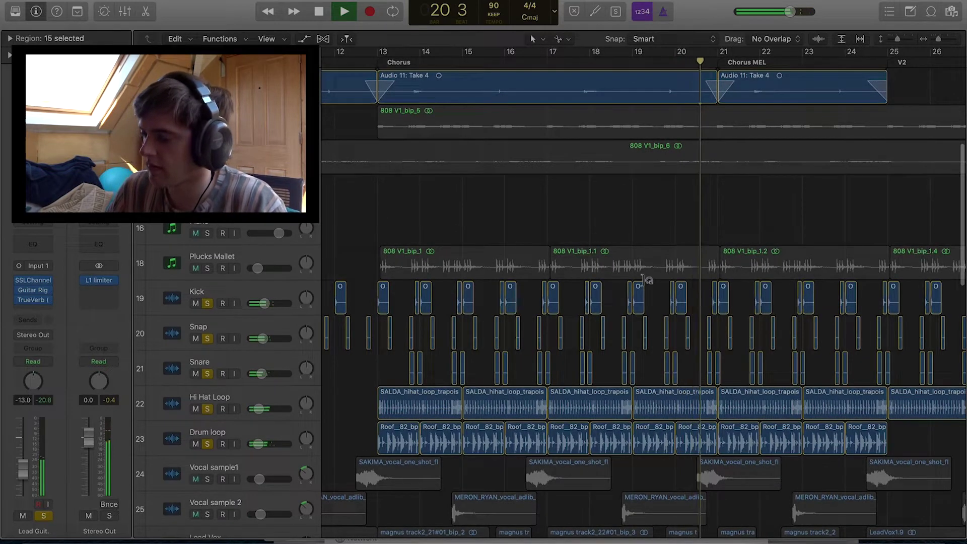
pyautogui.scroll(1, 644, 280)
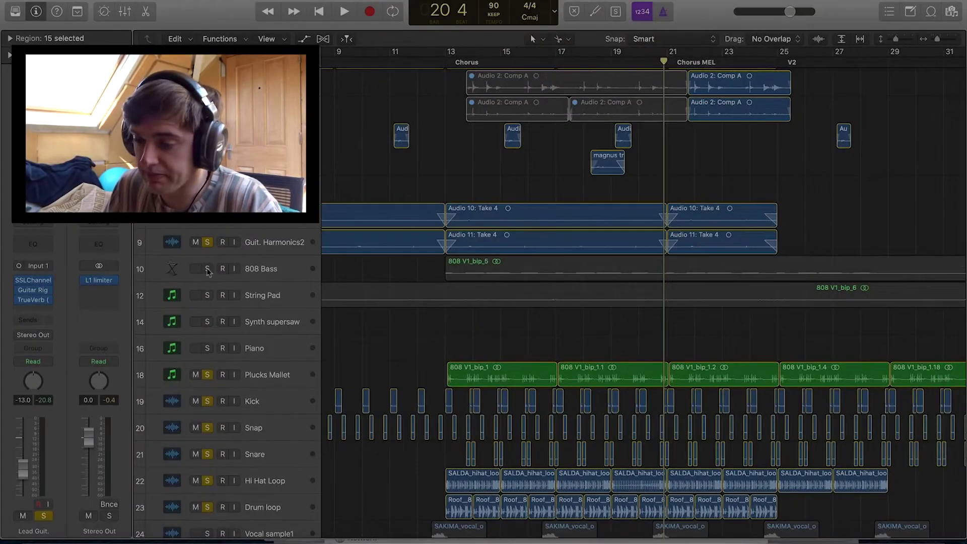
# Solo the 808 Bass on its own, play it in the chorus, and add the guitar tracks to the solo
pyautogui.click(207, 270)
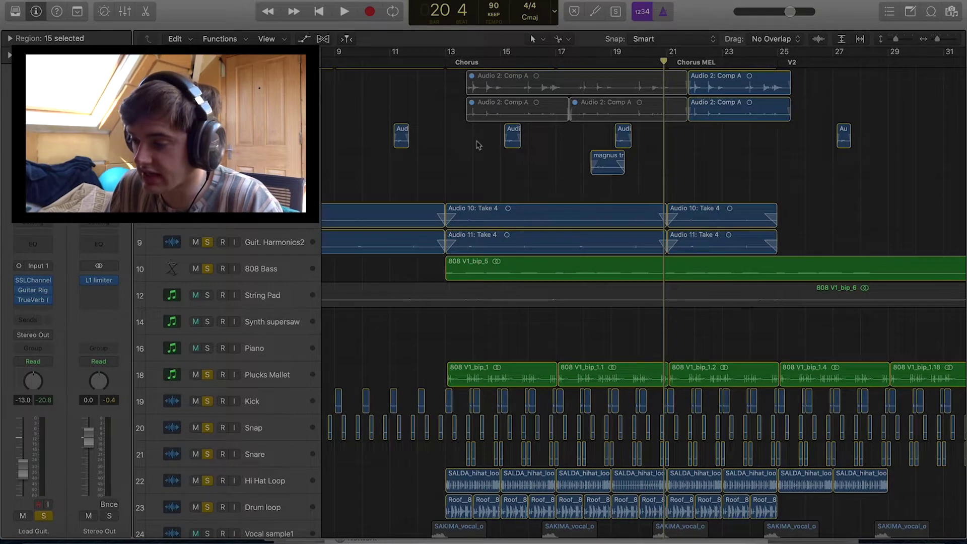
pyautogui.click(275, 268)
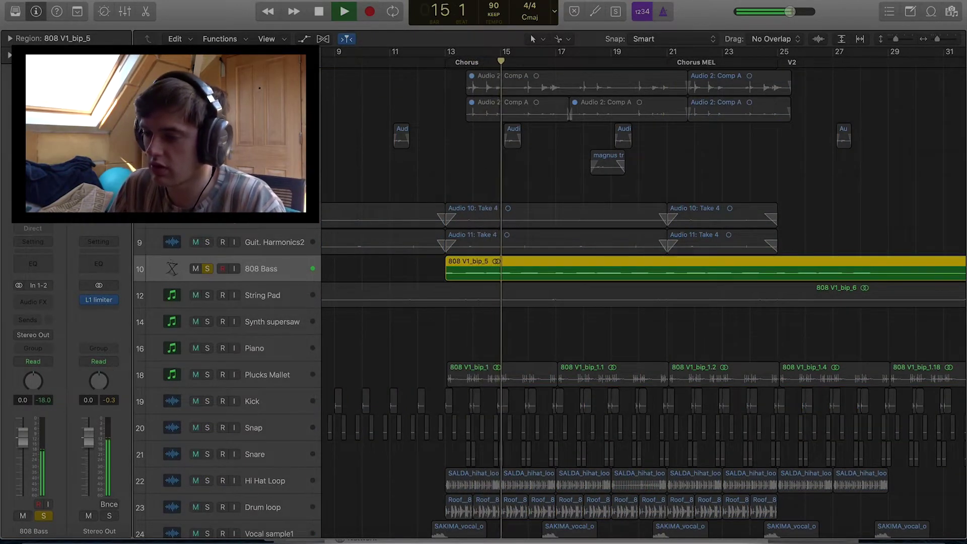
pyautogui.scroll(2, 550, 298)
pyautogui.moveTo(207, 81); pyautogui.dragTo(208, 267)
pyautogui.press('space')
# Solo the String Pad on its own in the chorus playback and add the Plucks Mallet track to the solo
pyautogui.click(207, 321)
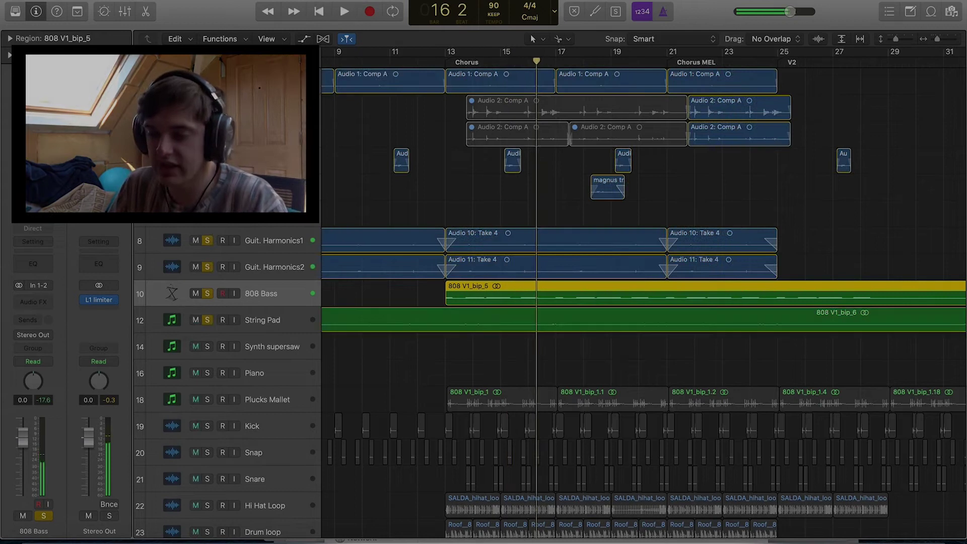
pyautogui.press('space')
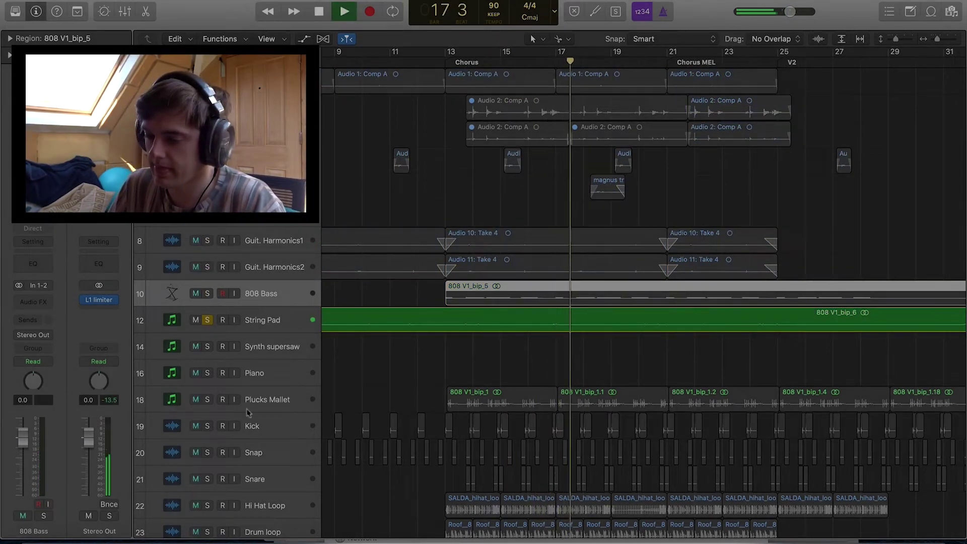
pyautogui.click(207, 400)
pyautogui.scroll(-3, 449, 372)
pyautogui.hscroll(2, 449, 372)
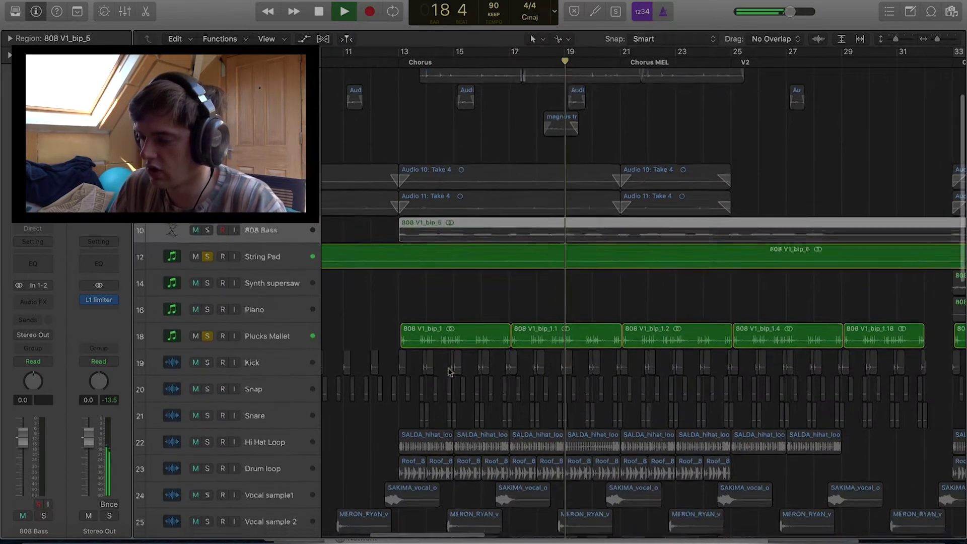
# Add the drum, Synth supersaw, 808 Bass and guitar tracks to the soloed tracks during chorus playback
pyautogui.moveTo(207, 357); pyautogui.dragTo(224, 454)
pyautogui.scroll(3, 223, 454)
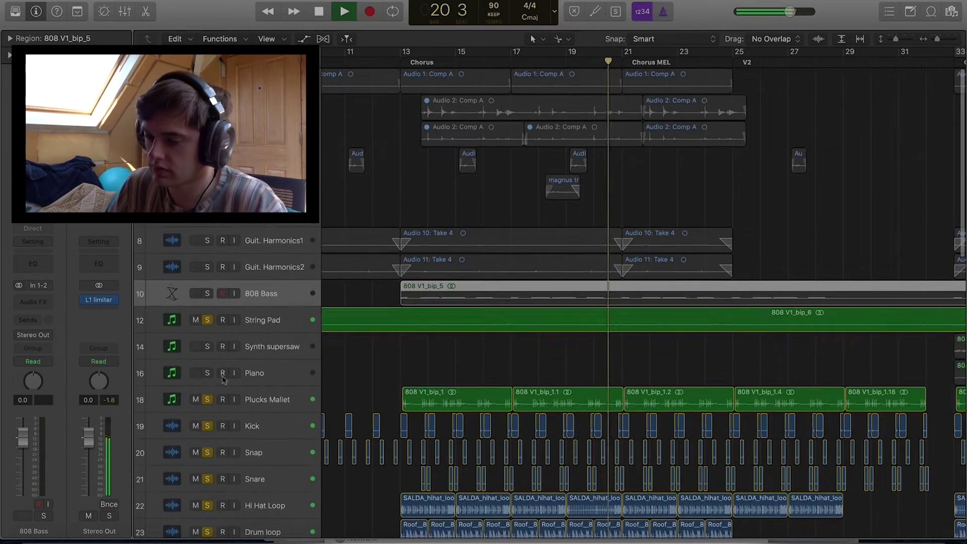
pyautogui.moveTo(207, 293); pyautogui.dragTo(207, 100)
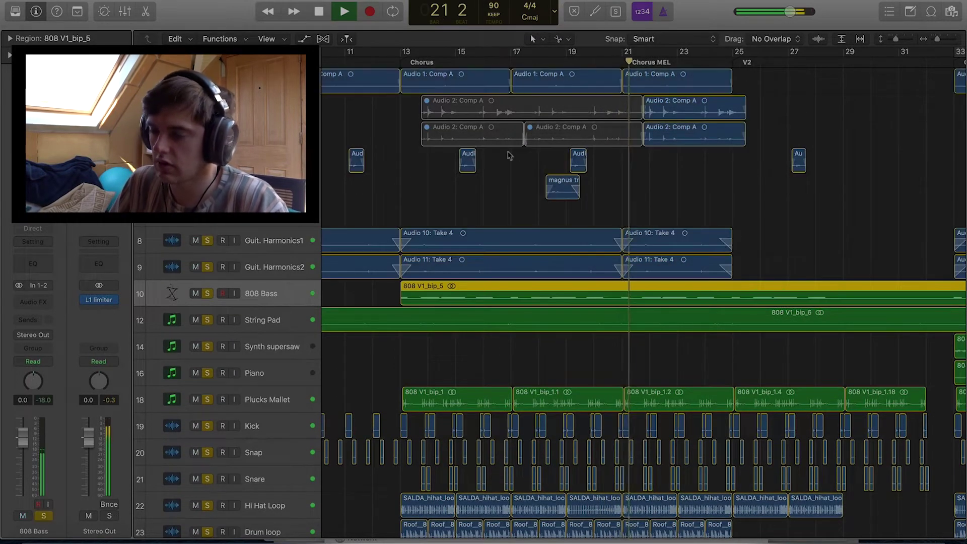
pyautogui.scroll(-6, 509, 156)
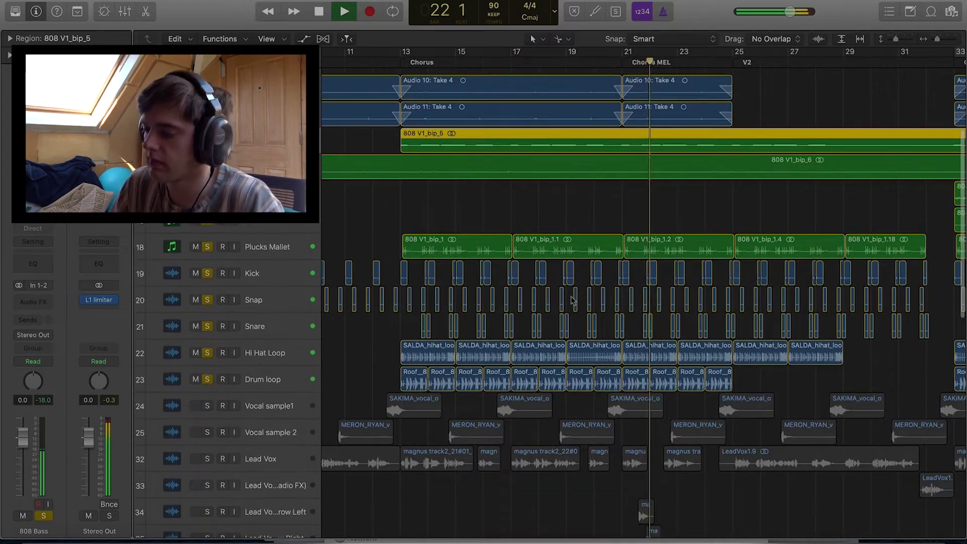
# Solo the Synth supersaw track on its own and play it in the chorus starting at bar 33
pyautogui.scroll(2, 572, 300)
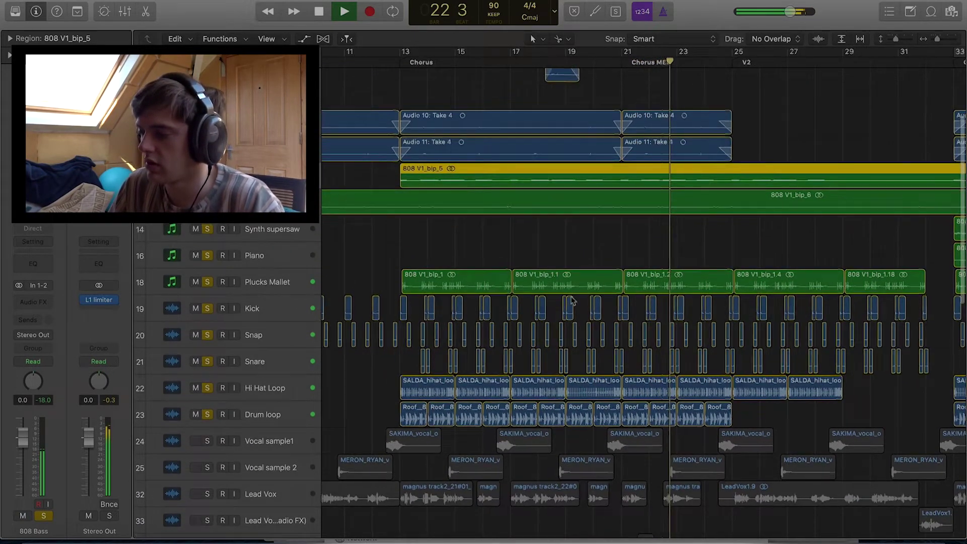
pyautogui.hscroll(10, 571, 300)
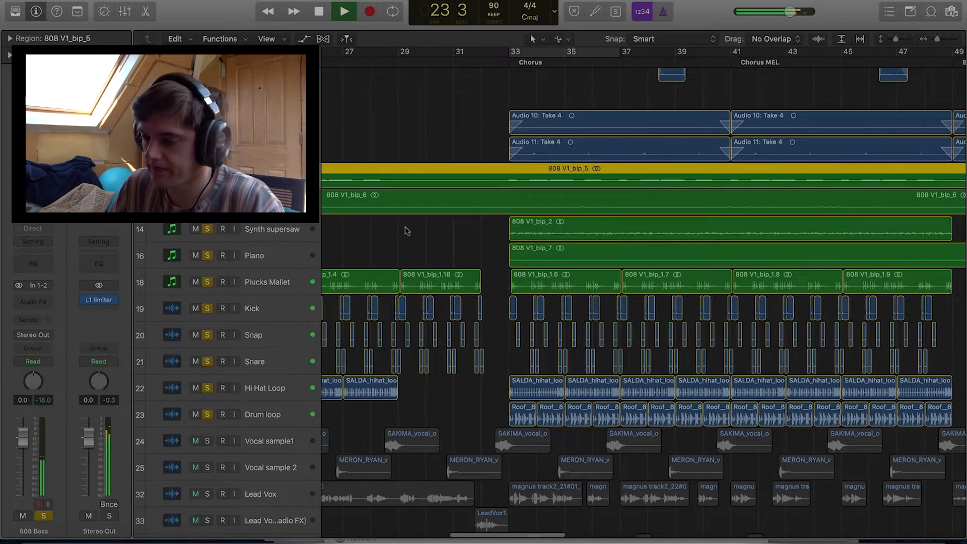
pyautogui.hscroll(1, 413, 232)
pyautogui.hscroll(-4, 422, 233)
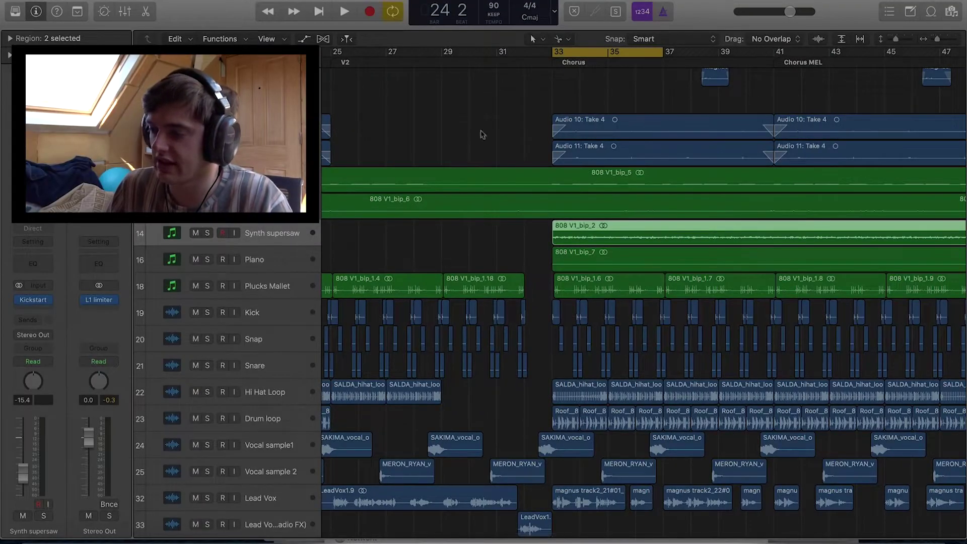
pyautogui.press('space')
pyautogui.press('s')
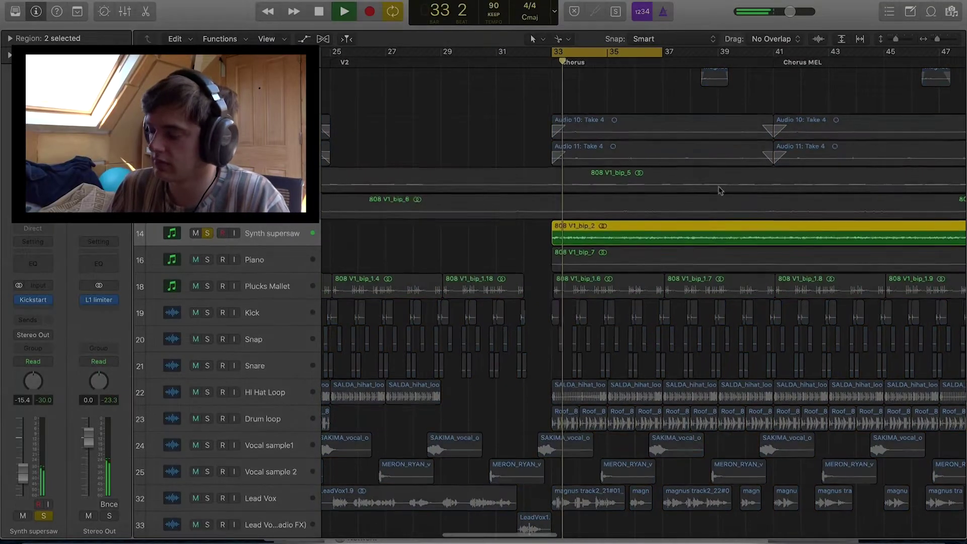
# Add the Piano track to the soloed Synth supersaw while the bar 33 chorus loops
pyautogui.hscroll(3, 741, 227)
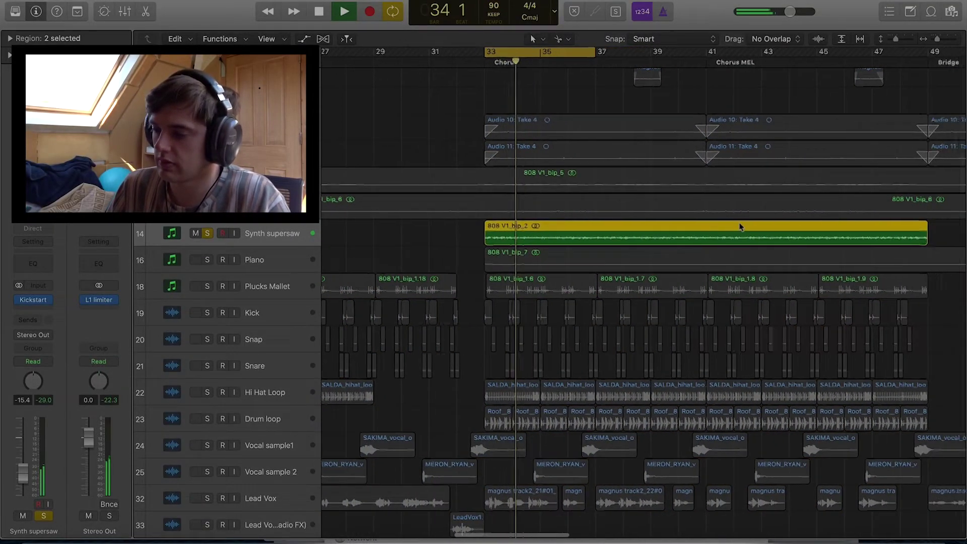
pyautogui.click(206, 260)
pyautogui.click(289, 260)
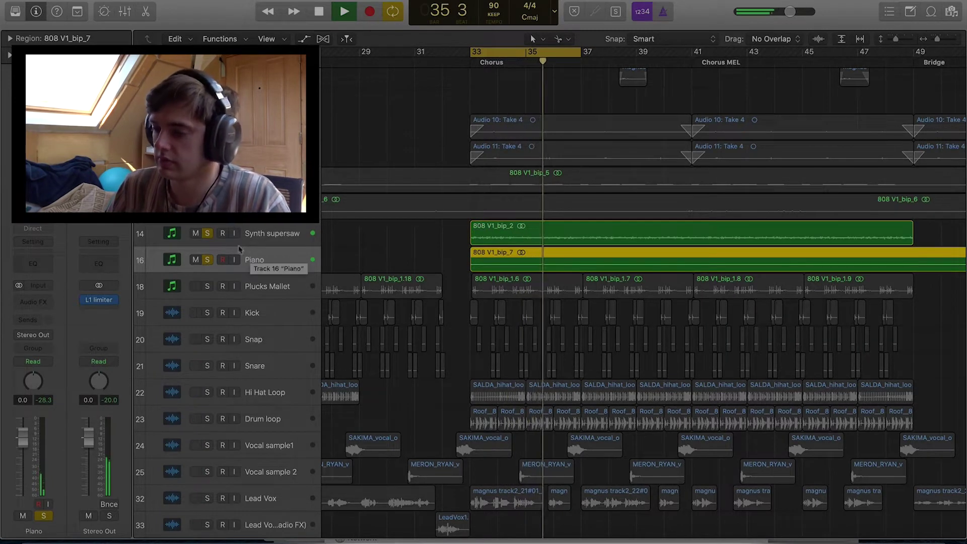
pyautogui.hscroll(4, 563, 228)
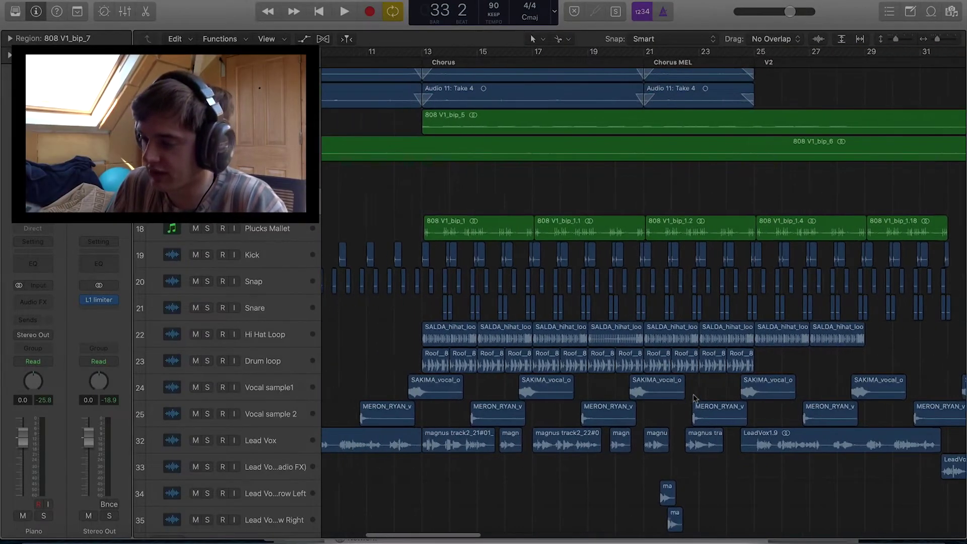
# Play the song from the intro around bar 2 and solo the Vocal sample 2 track
pyautogui.hscroll(-2, 693, 398)
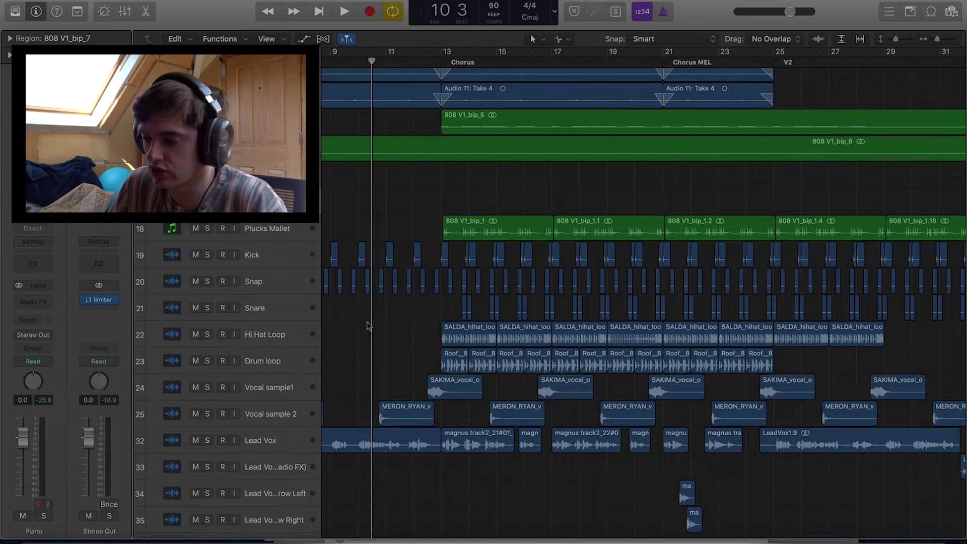
pyautogui.hscroll(-10, 368, 326)
pyautogui.hscroll(-3, 368, 325)
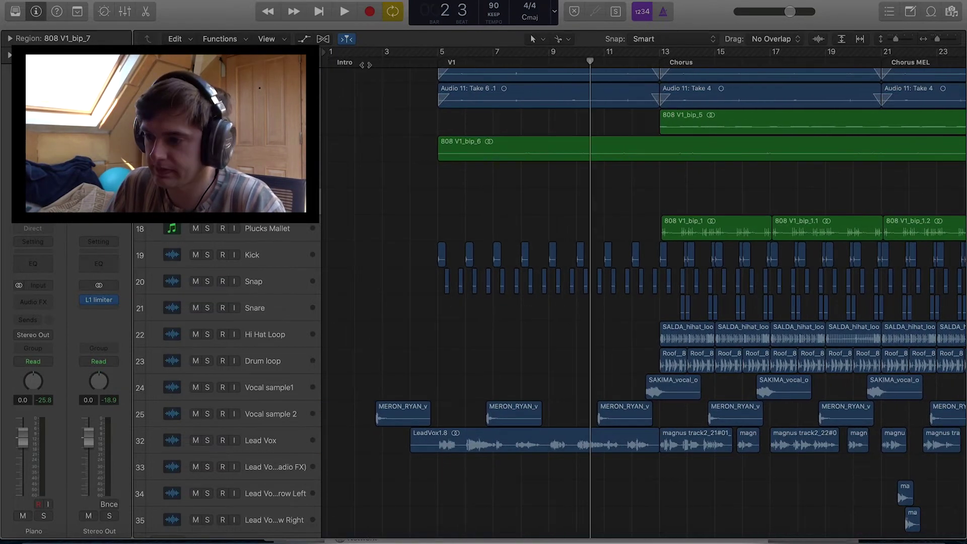
pyautogui.press('space')
pyautogui.click(219, 426)
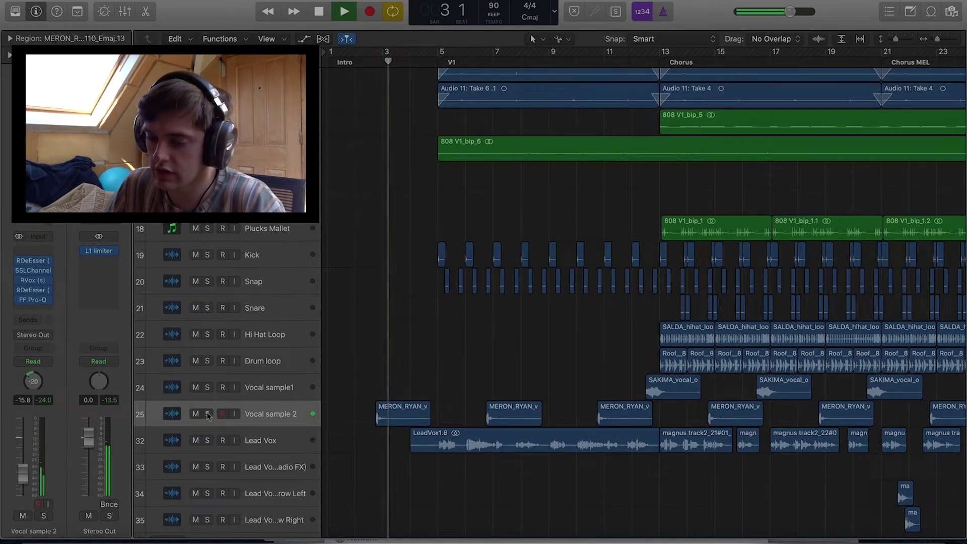
pyautogui.click(207, 414)
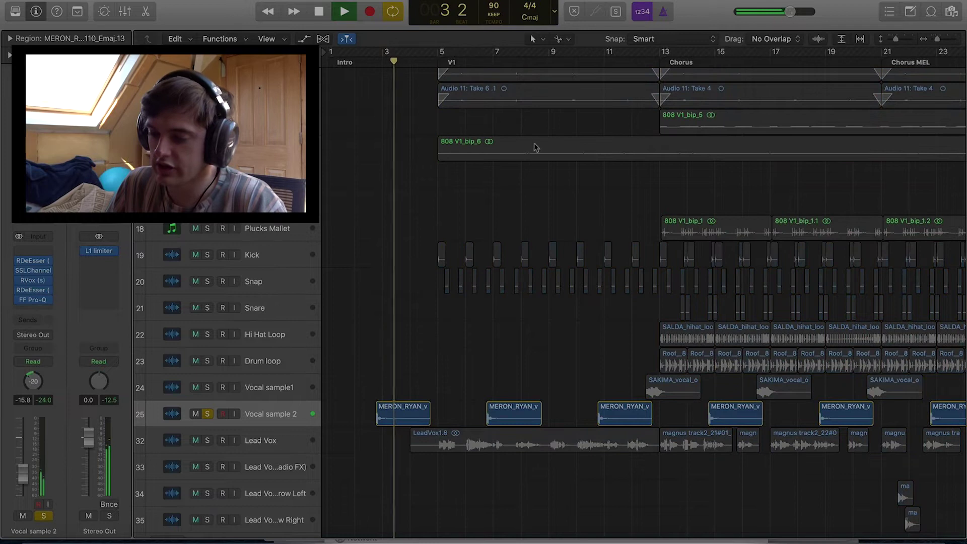
# Move playback to about bar 10, add Vocal sample1 to the solo, and stop once the chorus has begun
pyautogui.click(590, 65)
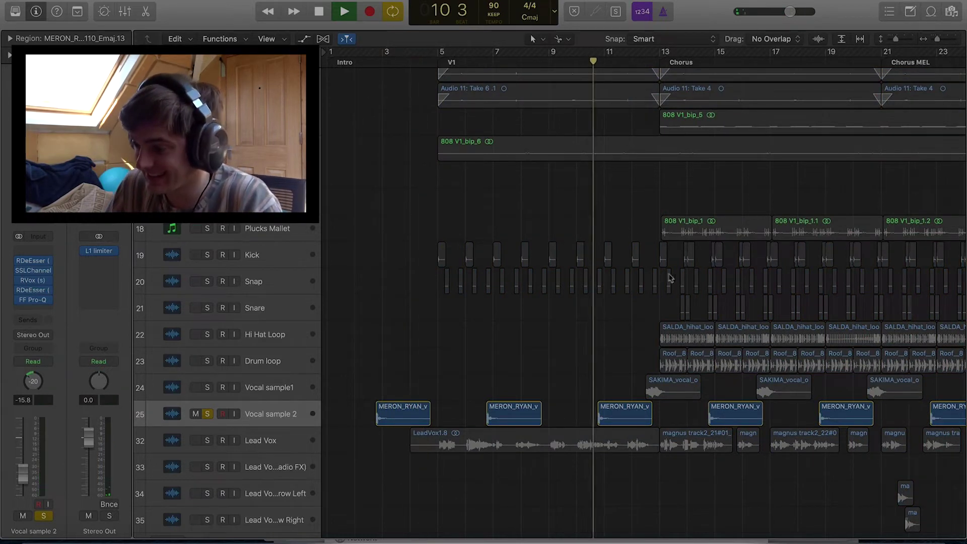
pyautogui.hscroll(6, 679, 302)
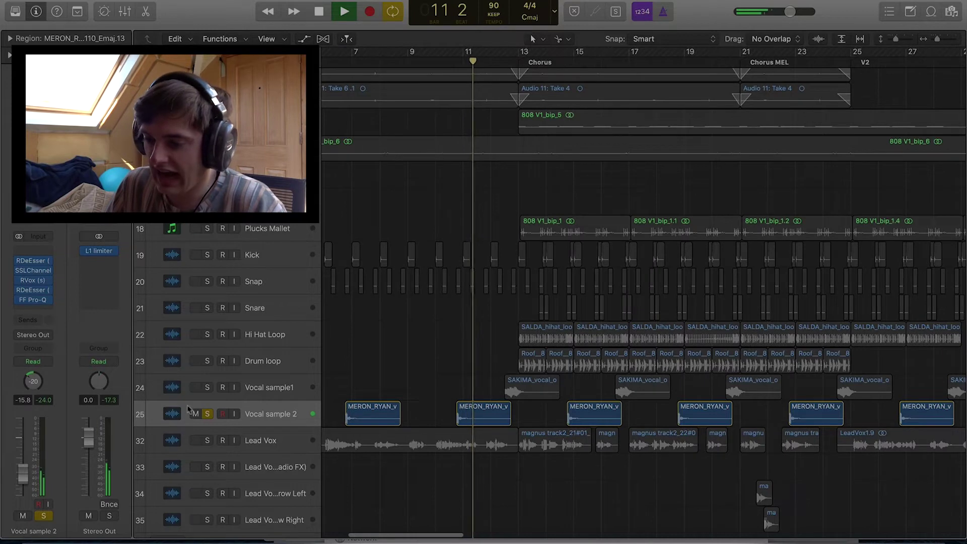
pyautogui.click(208, 389)
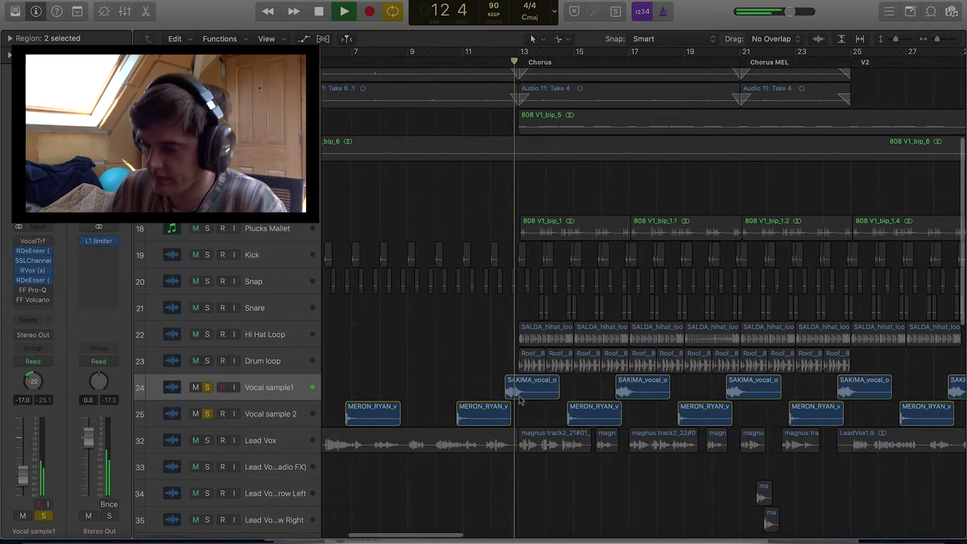
pyautogui.press('space')
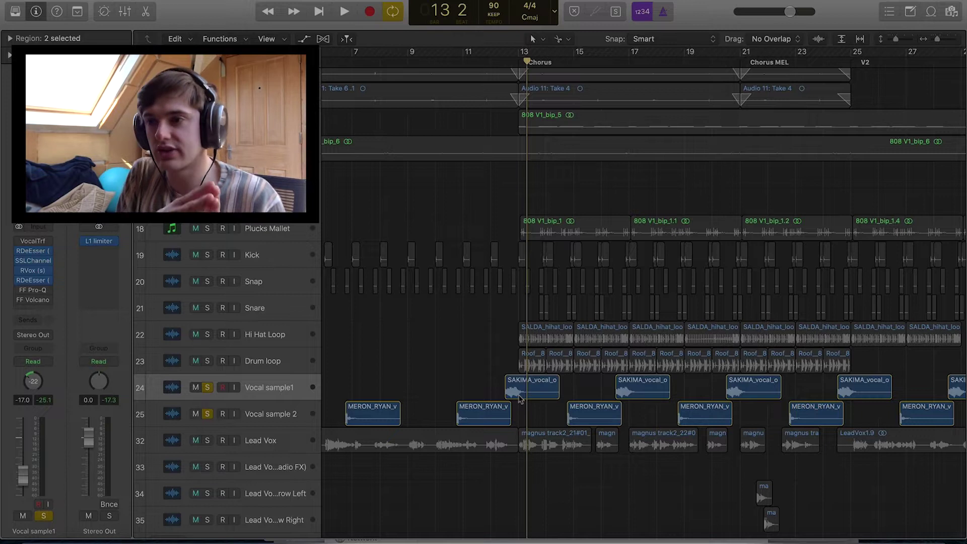
# Replace the current solo with the vocal samples, drums, Plucks Mallet, Piano, synths and 808 Bass together, and play them
pyautogui.click(481, 63)
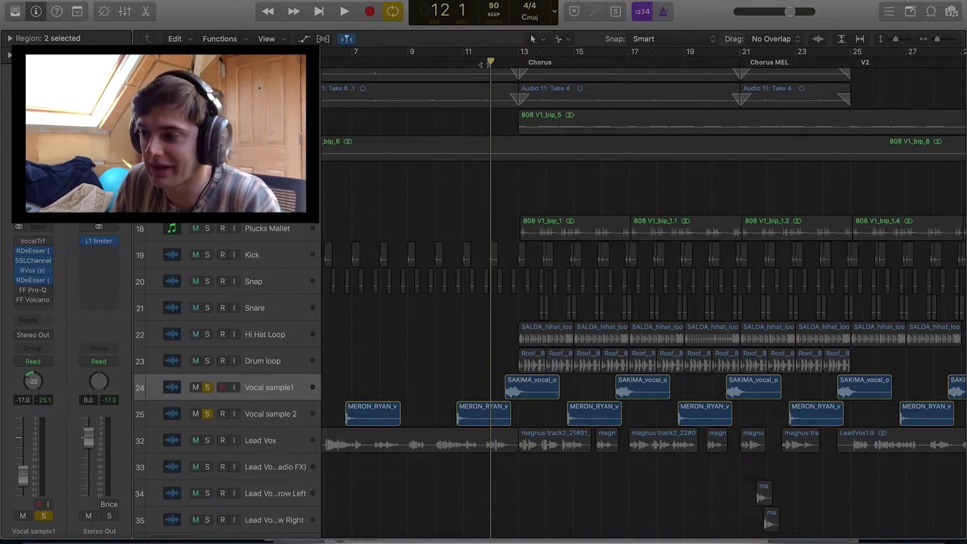
pyautogui.press('s')
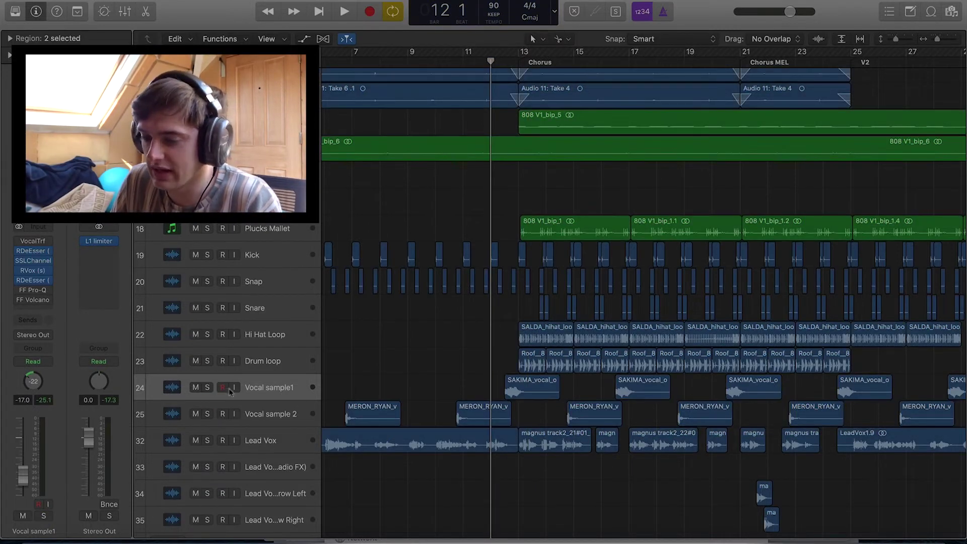
pyautogui.moveTo(205, 417); pyautogui.dragTo(206, 122)
pyautogui.press('space')
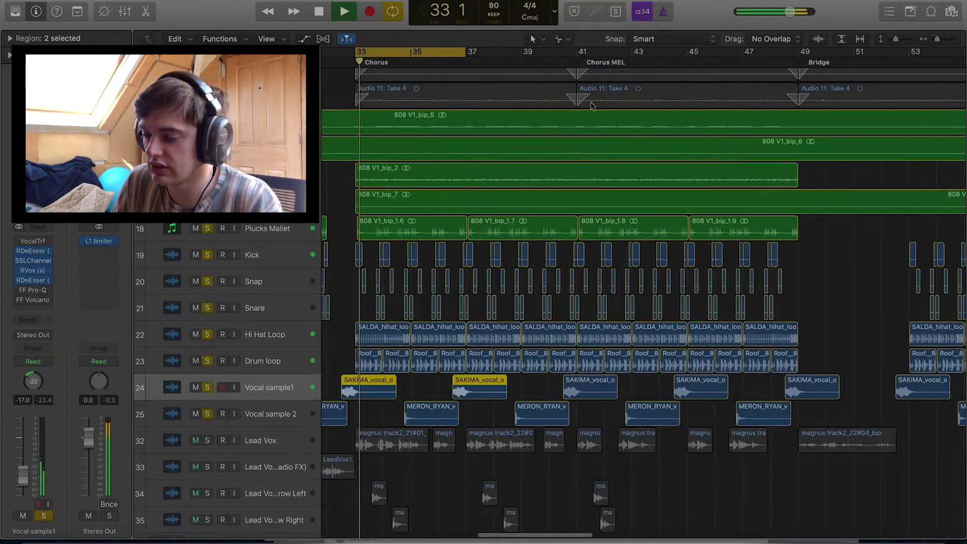
# Restart the soloed layers just before the bar 33 chorus with cycling off, and review the remaining arrangement
pyautogui.hscroll(-2, 457, 82)
pyautogui.click(392, 63)
pyautogui.click(462, 53)
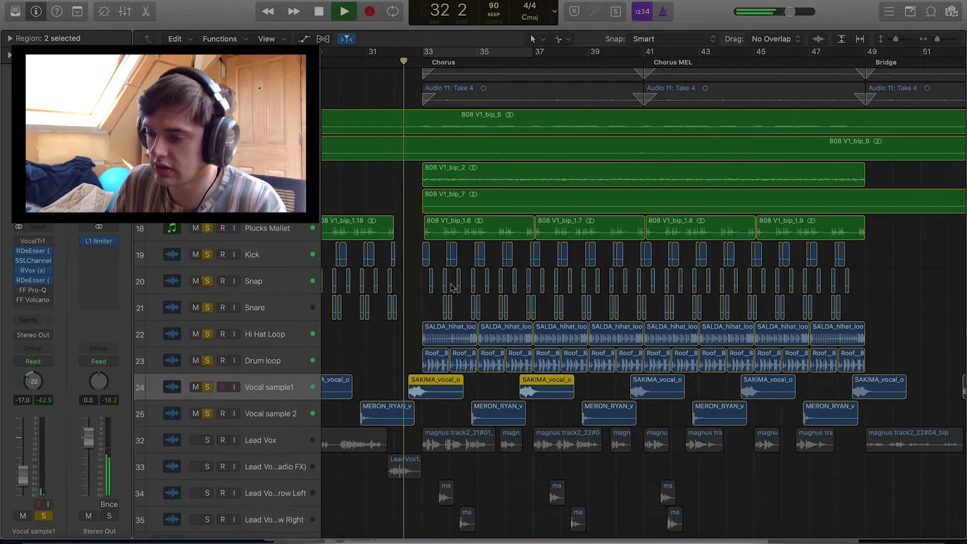
pyautogui.press('super+Right')
pyautogui.press('super+Right')
pyautogui.press('super+Left')
pyautogui.press('super+Left')
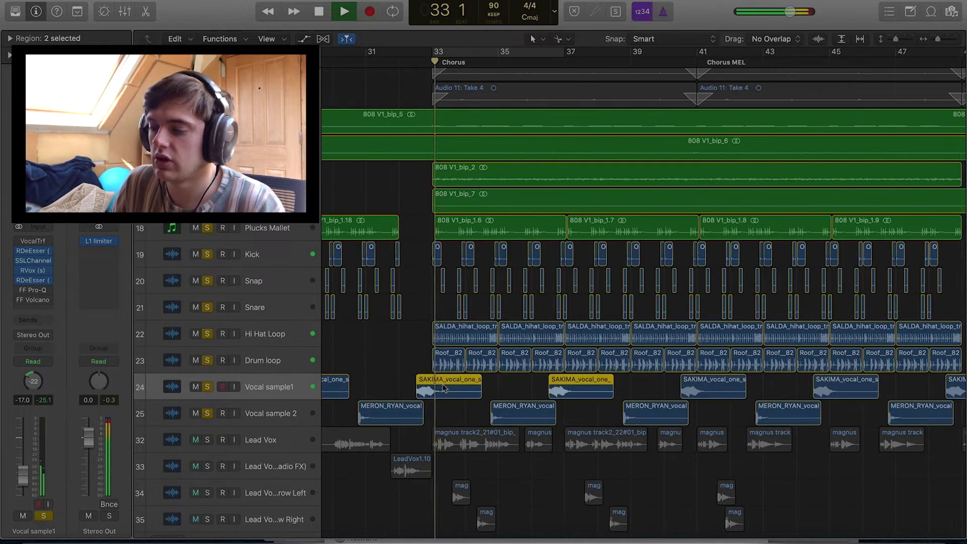
pyautogui.press('super+Left')
pyautogui.press('super+Left')
pyautogui.scroll(-1, 444, 388)
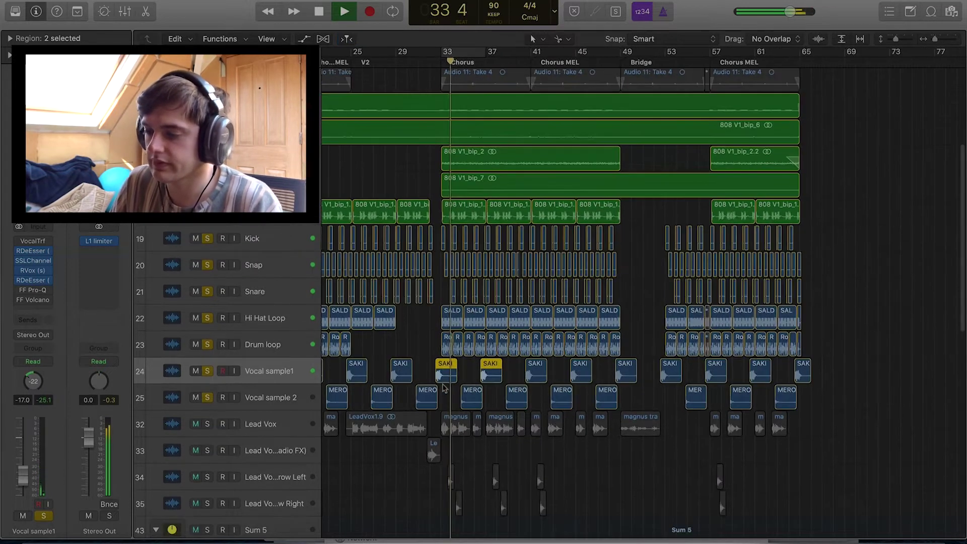
# Clear the soloed tracks and play the Lead Vox with the full mix in verse 1
pyautogui.press('ctrl+alt+super+s')
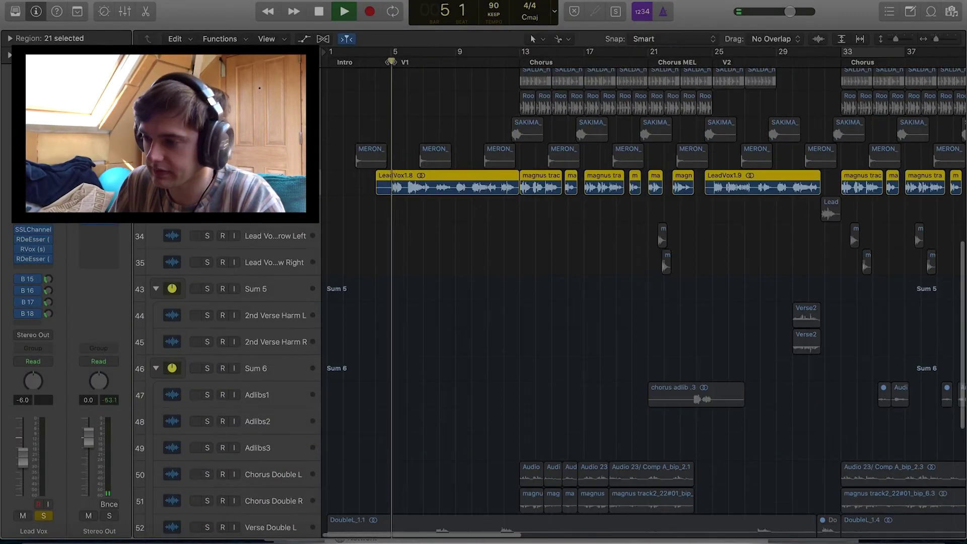
pyautogui.click(368, 278)
pyautogui.scroll(-1, 369, 278)
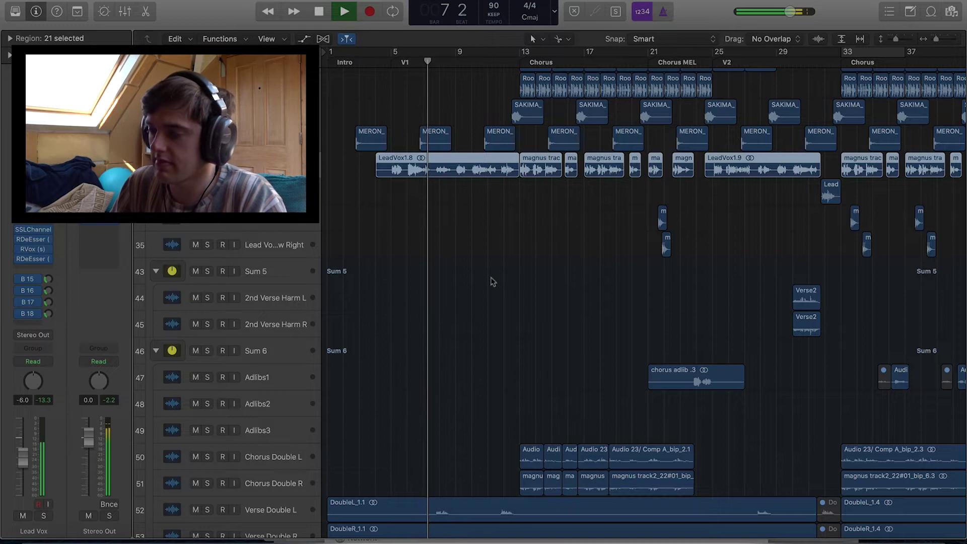
pyautogui.scroll(-2, 492, 281)
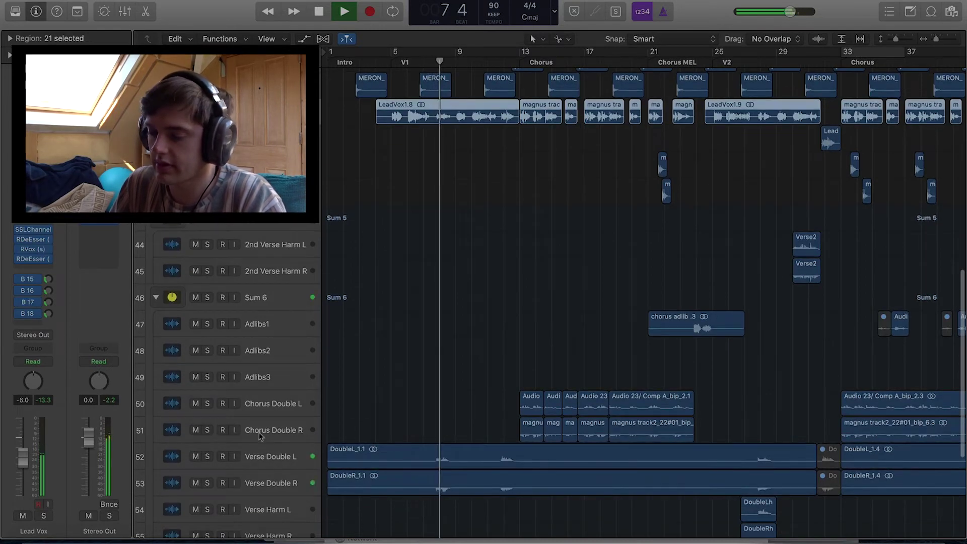
# Solo only the Verse Double L and Verse Double R tracks and play them from just before bar 8
pyautogui.press('space')
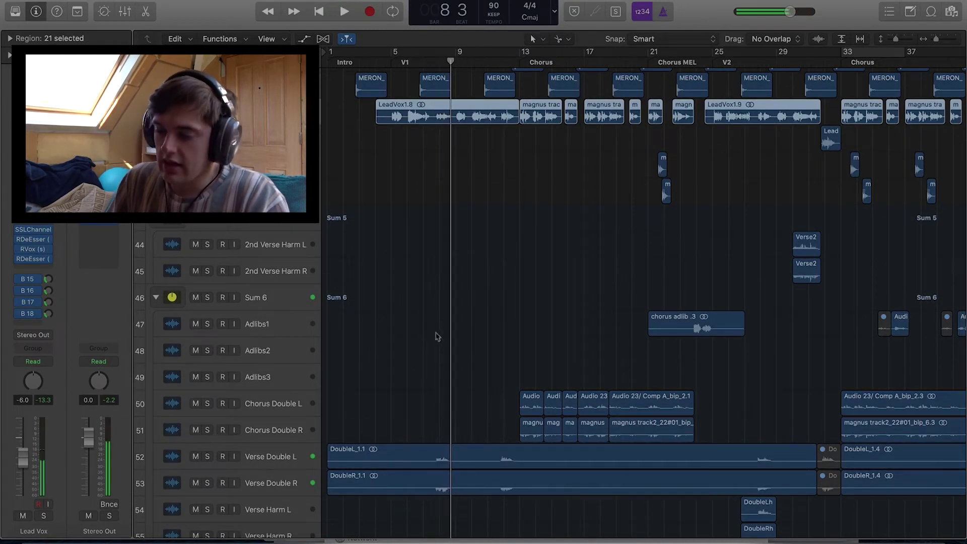
pyautogui.moveTo(208, 458); pyautogui.dragTo(209, 500)
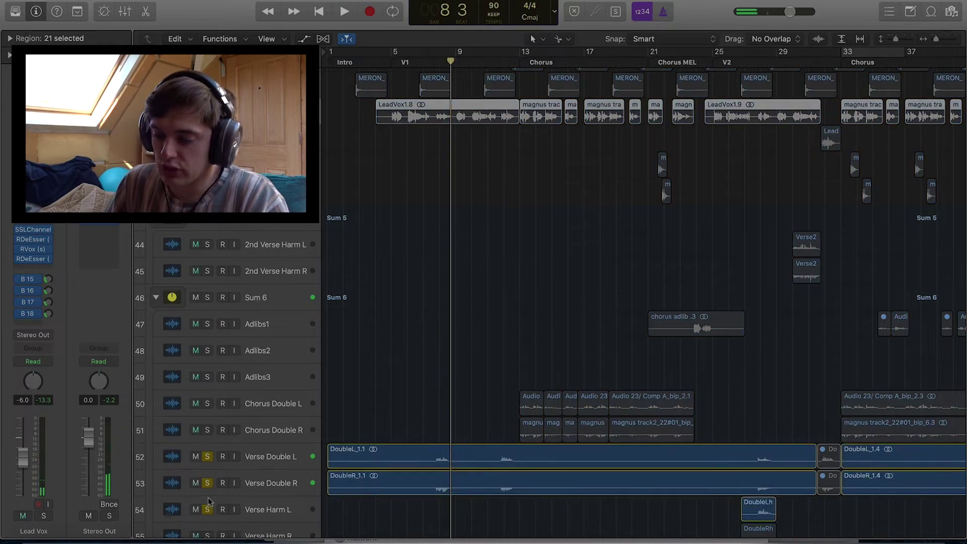
pyautogui.scroll(-1, 410, 374)
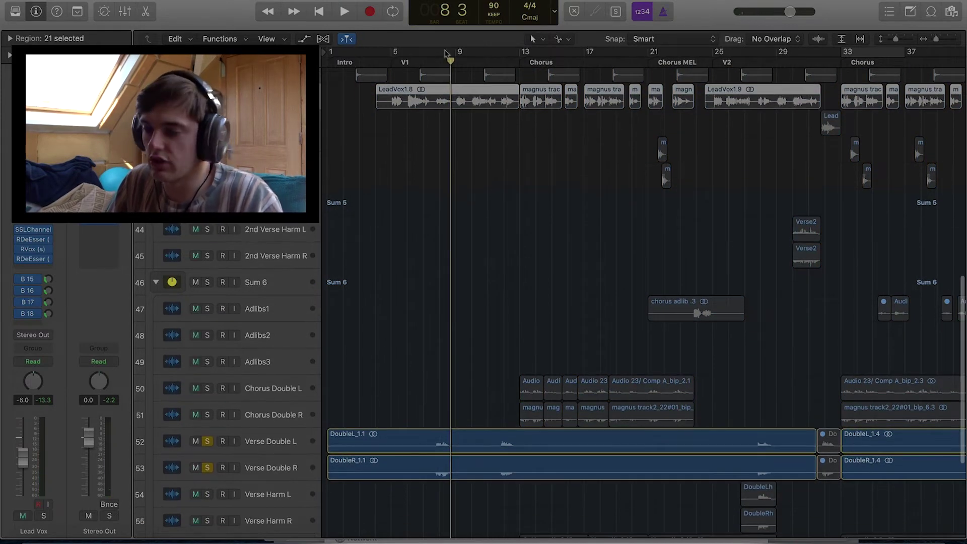
pyautogui.click(438, 55)
pyautogui.press('space')
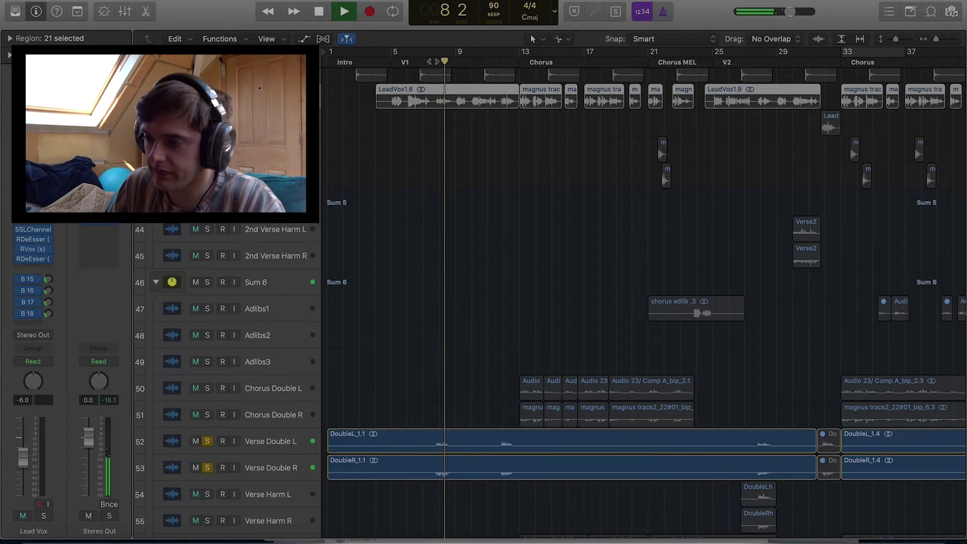
# Clear the verse double solos, play the full mix through bar 9, and stop playback
pyautogui.press('ctrl+alt+super+s')
pyautogui.scroll(2, 520, 252)
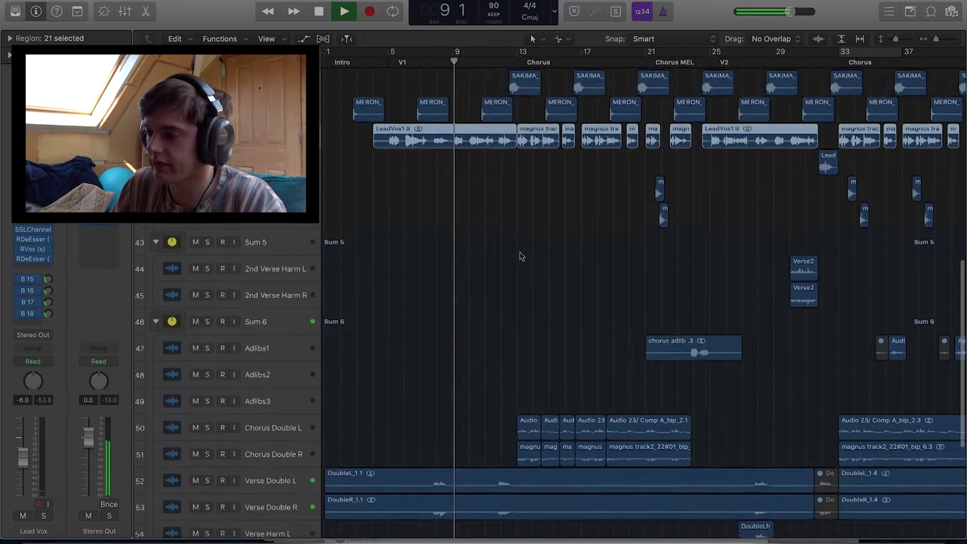
pyautogui.scroll(-1, 520, 252)
pyautogui.scroll(-8, 468, 357)
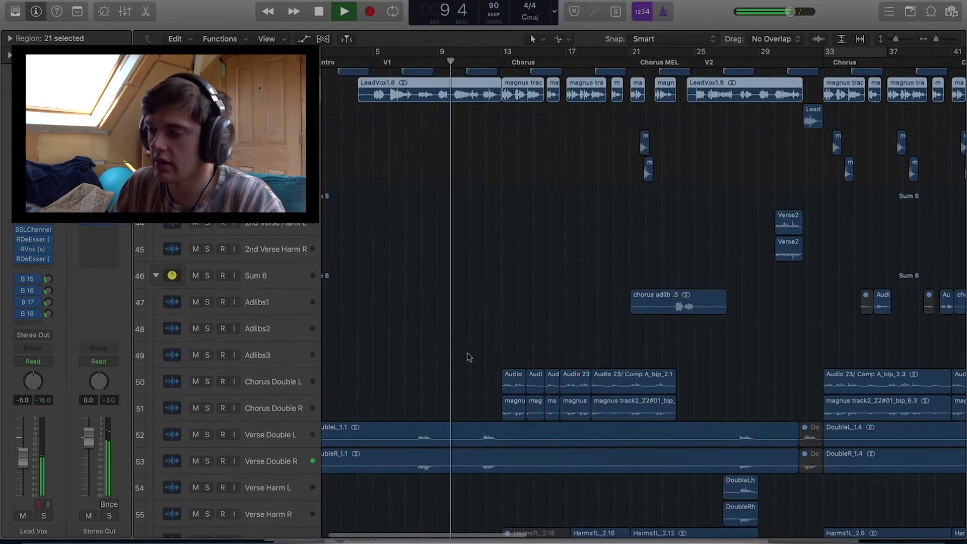
pyautogui.press('space')
# Play the full mix from the bar 13 chorus to review the lead vocal with the Chorus Double tracks
pyautogui.scroll(2, 471, 328)
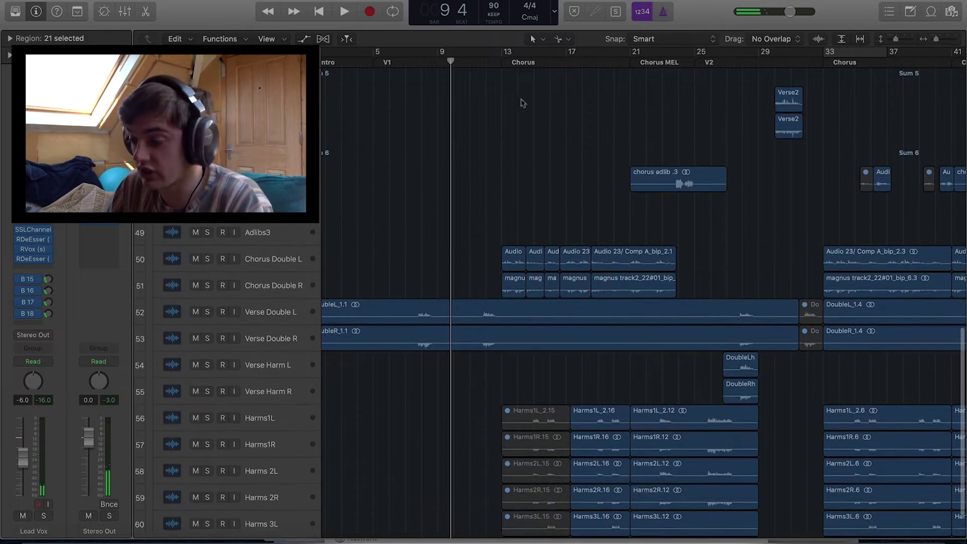
pyautogui.click(506, 56)
pyautogui.press('space')
pyautogui.scroll(3, 527, 228)
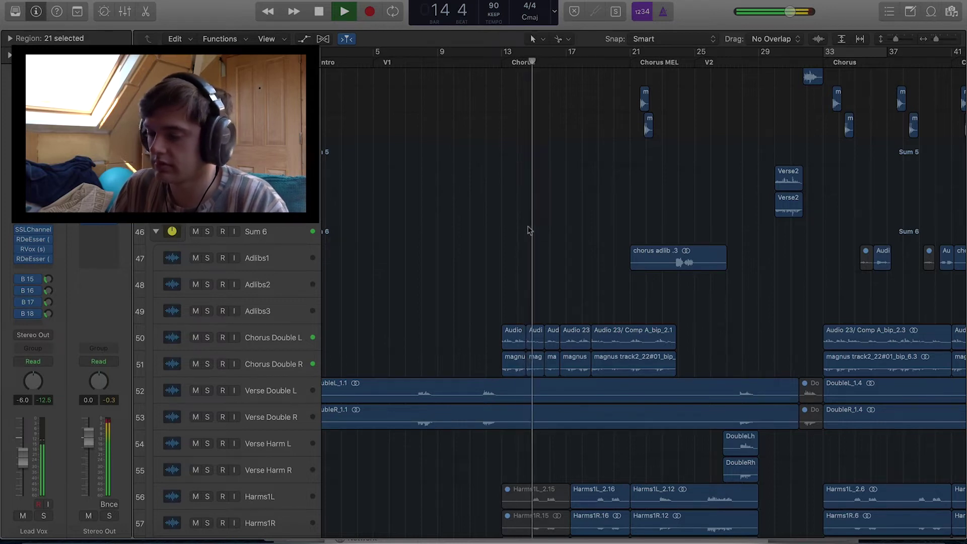
pyautogui.scroll(5, 593, 254)
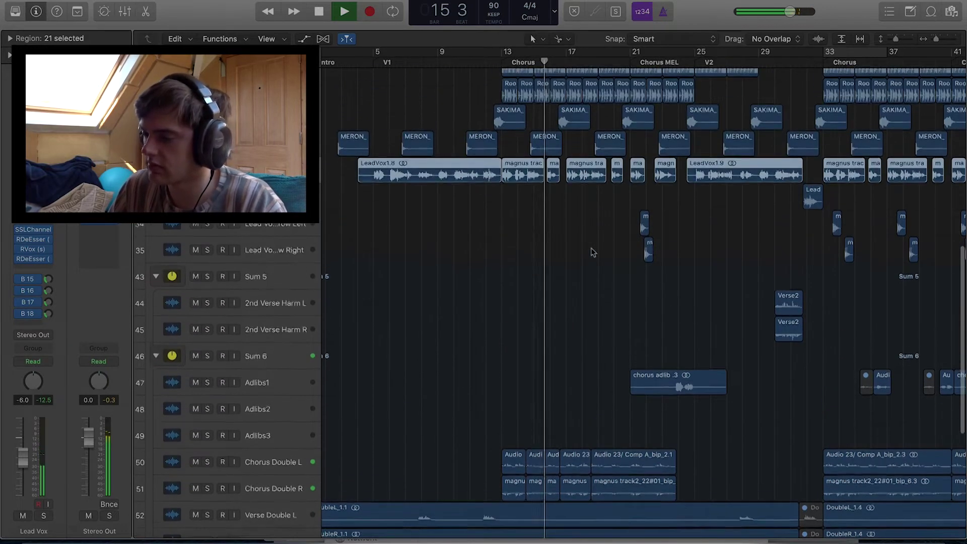
pyautogui.scroll(-6, 594, 253)
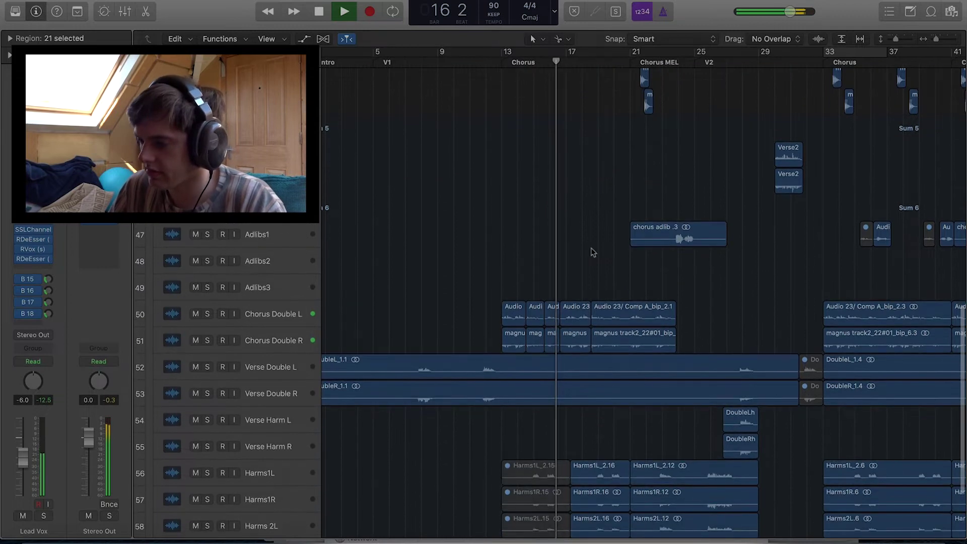
# Stop playback and examine the chorus harmony tracks from Harms1L to Harms 3R
pyautogui.press('space')
pyautogui.scroll(-4, 591, 252)
pyautogui.hscroll(5, 591, 252)
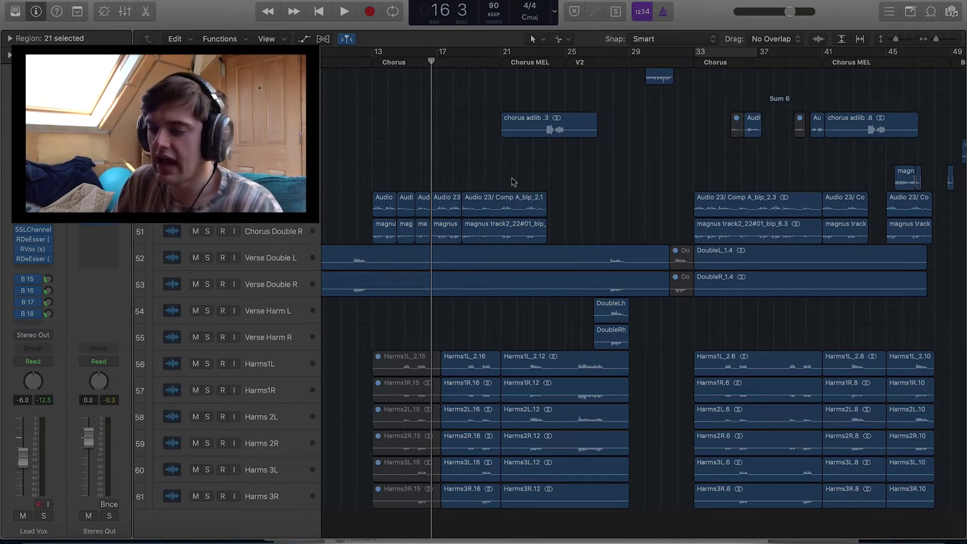
# Play the full mix from bar 16 through the chorus to review the harmony tracks alongside the lead vocal
pyautogui.press('space')
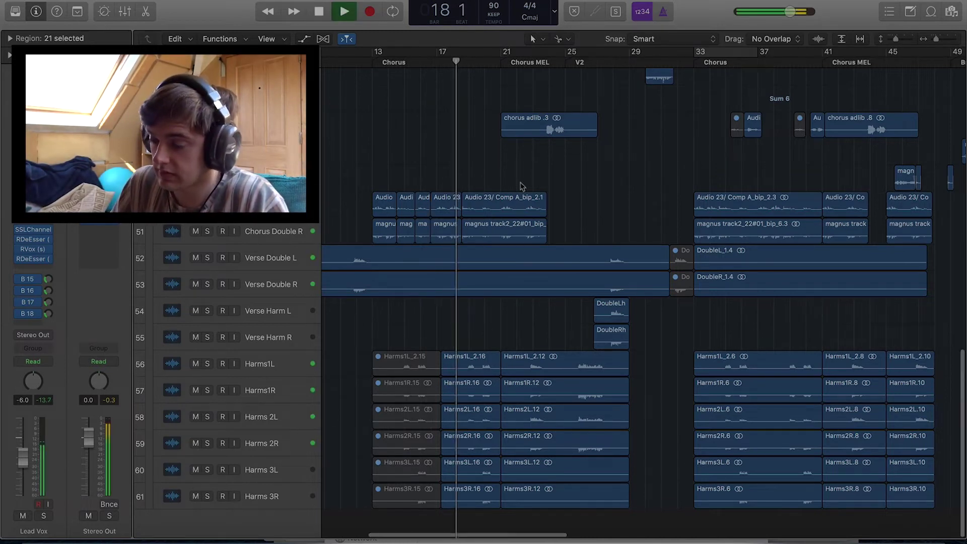
pyautogui.press('super+Right')
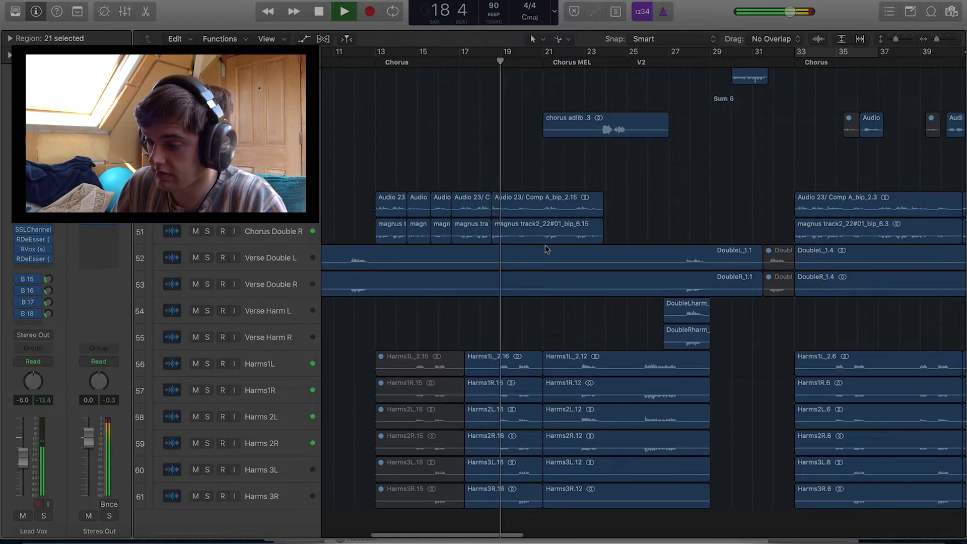
pyautogui.press('super+Right')
pyautogui.scroll(1, 611, 343)
pyautogui.hscroll(-1, 611, 343)
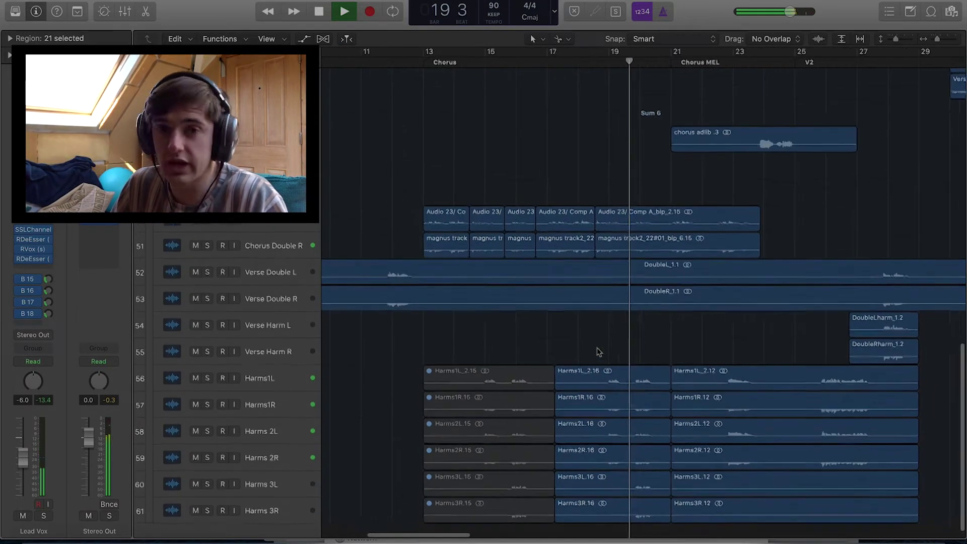
pyautogui.hscroll(3, 599, 351)
pyautogui.scroll(-1, 598, 351)
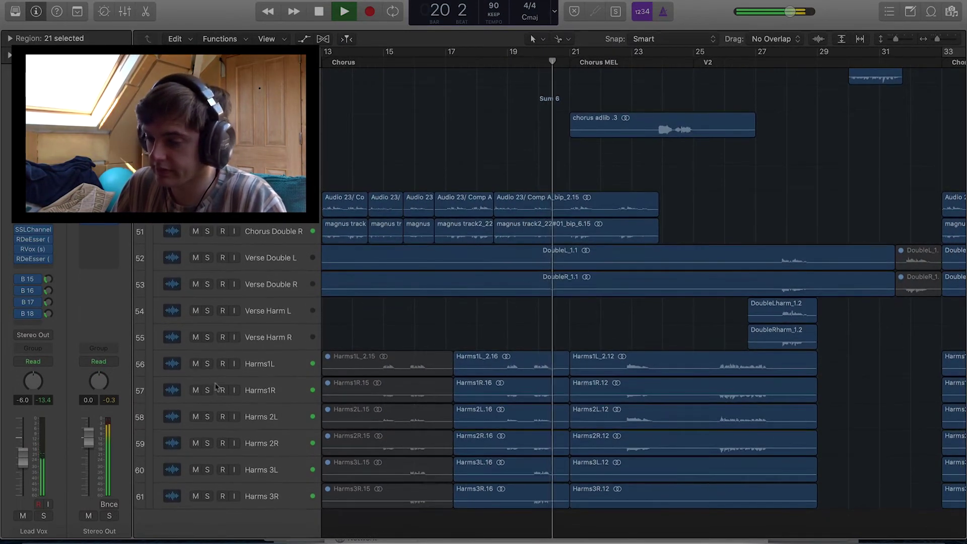
# Solo only the Harms1L to Harms 3R tracks and play them from about bar 18 and again from about bar 22
pyautogui.click(207, 389)
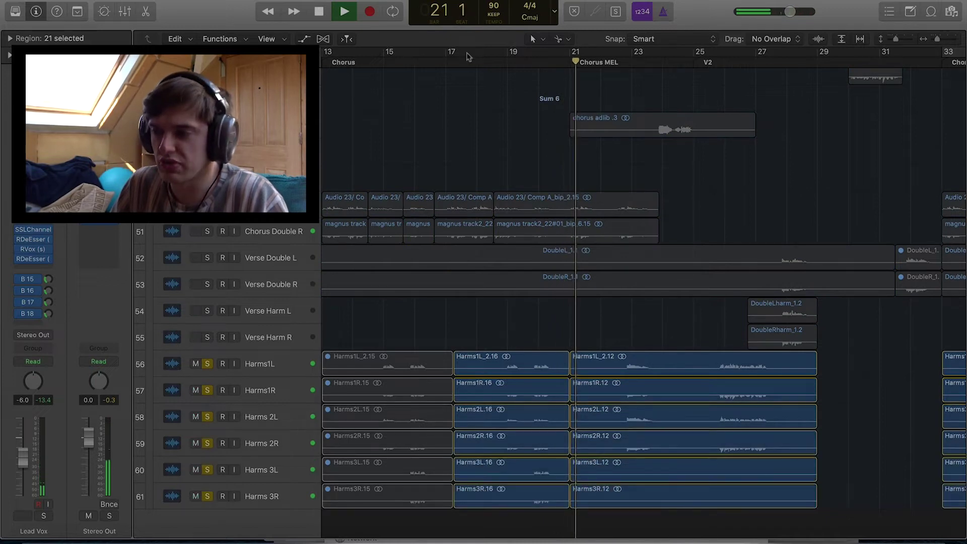
pyautogui.click(478, 57)
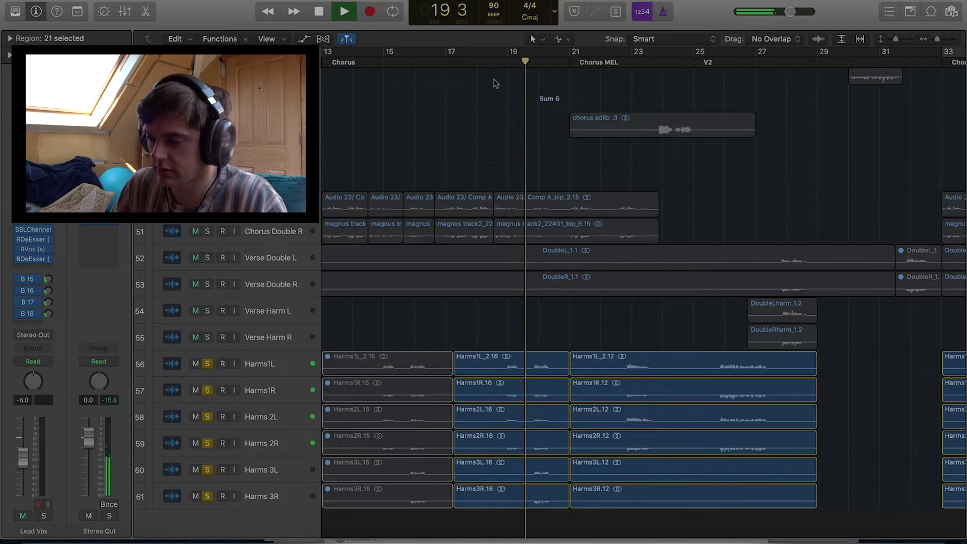
pyautogui.hscroll(5, 514, 126)
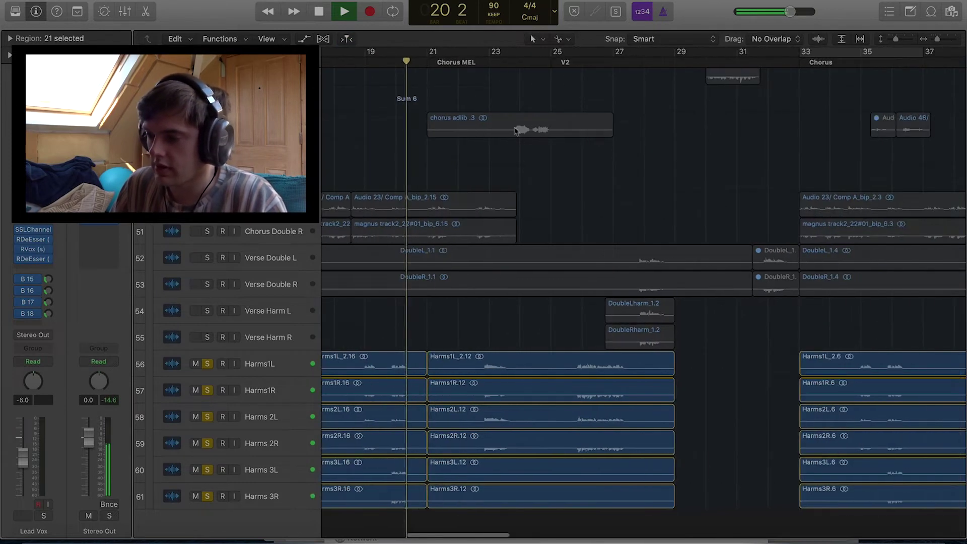
pyautogui.click(458, 58)
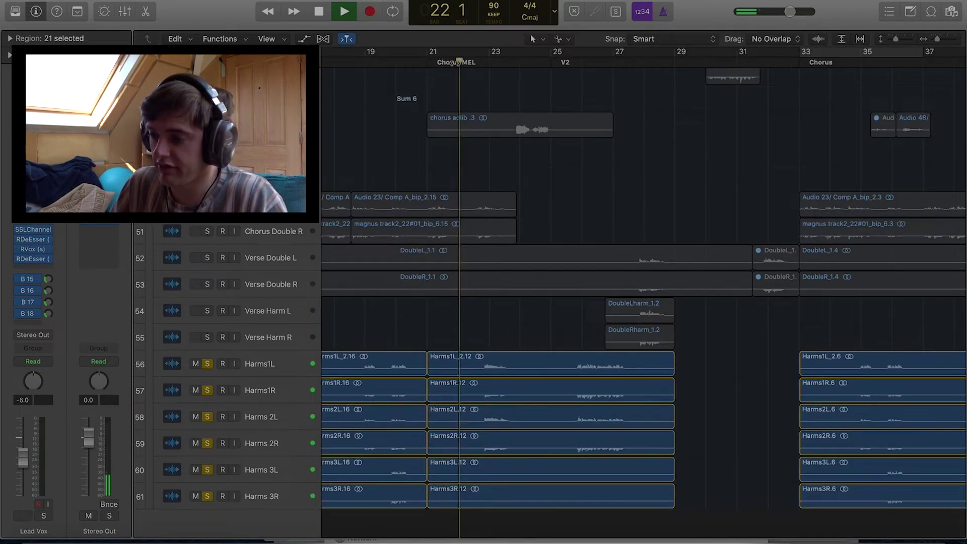
# Add the Chorus Double, Verse Double and Verse Harm tracks to the soloed harmonies and play them from about bar 27
pyautogui.moveTo(207, 205); pyautogui.dragTo(209, 311)
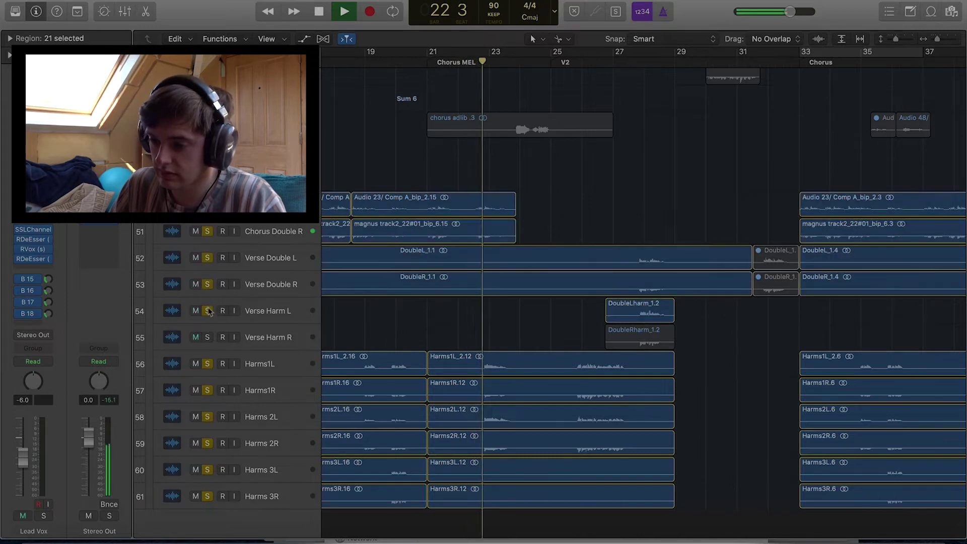
pyautogui.click(207, 337)
pyautogui.click(623, 61)
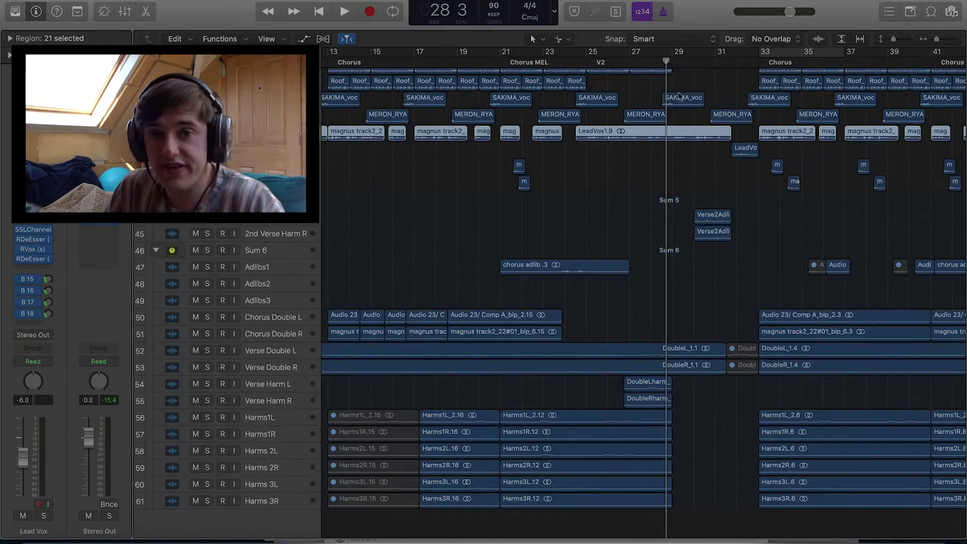
# Play the full mix from about bar 44, near the end of the second Chorus MEL section
pyautogui.hscroll(10, 679, 95)
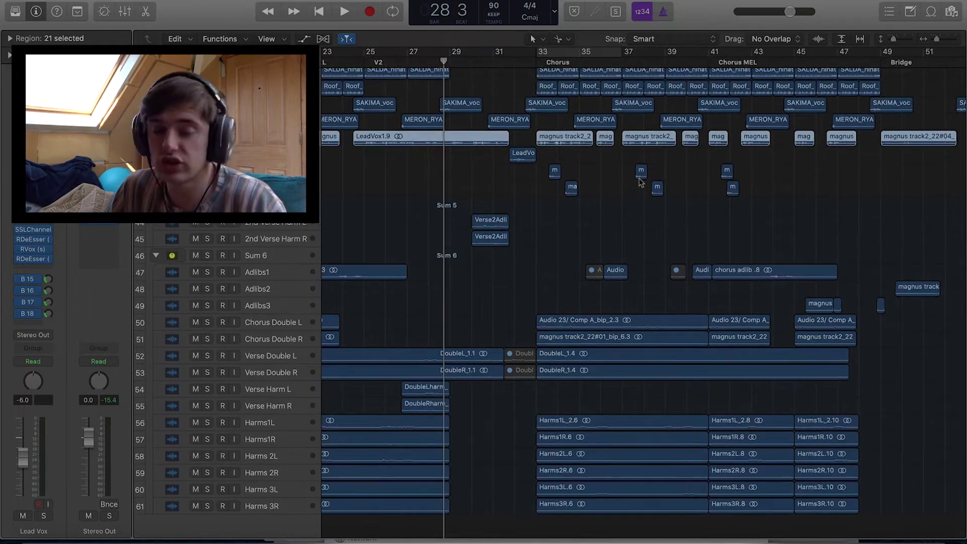
pyautogui.hscroll(6, 645, 182)
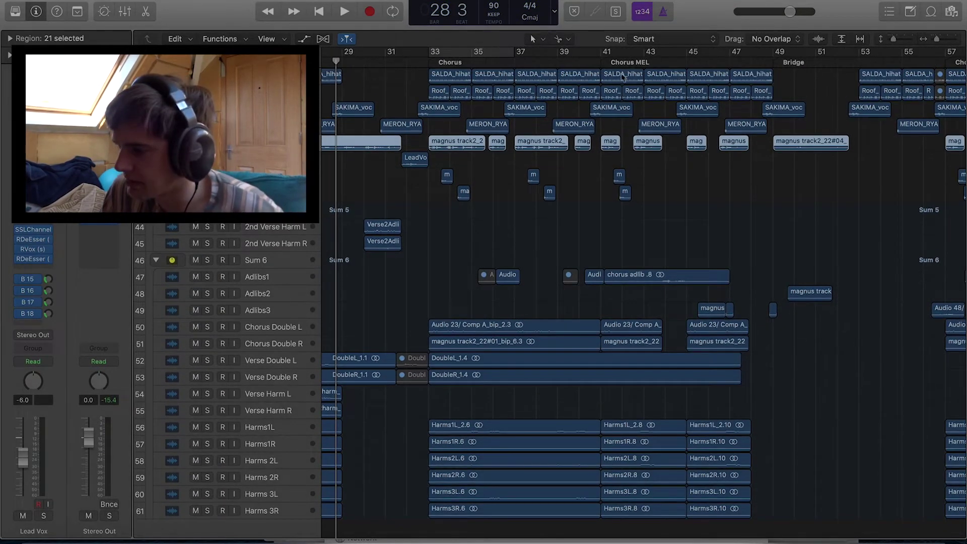
pyautogui.doubleClick(675, 64)
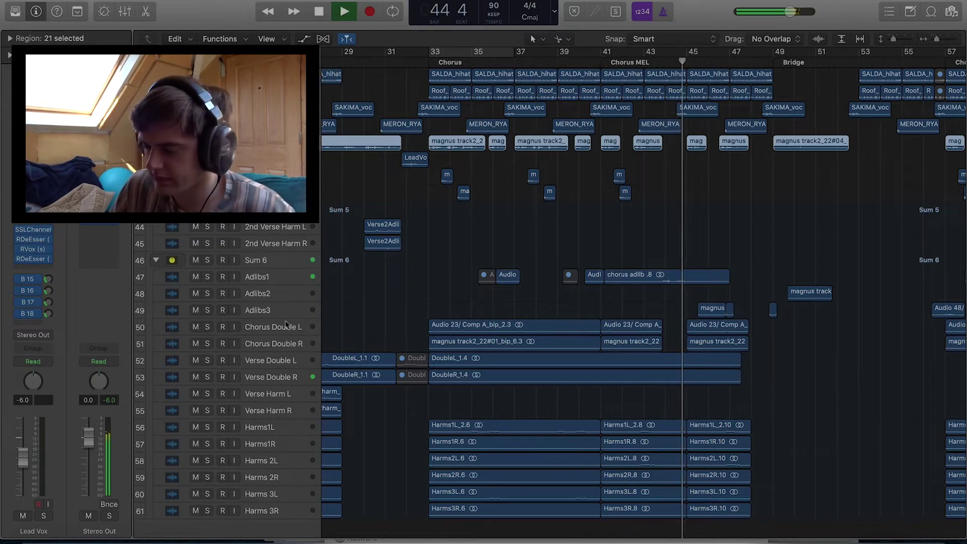
# Solo the Adlibs3 track and play its regions from bar 45 and again from about bar 56
pyautogui.click(282, 312)
pyautogui.hscroll(4, 607, 279)
pyautogui.scroll(3, 606, 278)
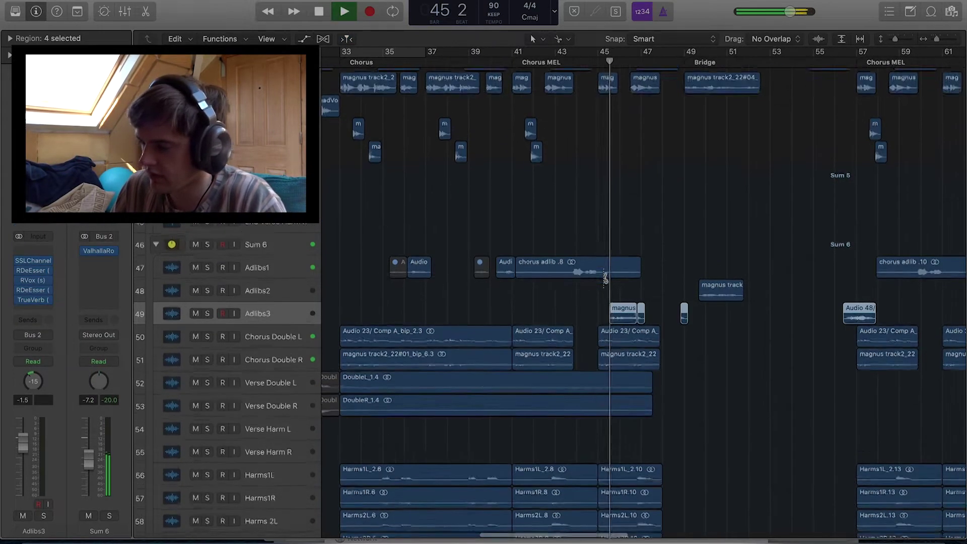
pyautogui.click(207, 315)
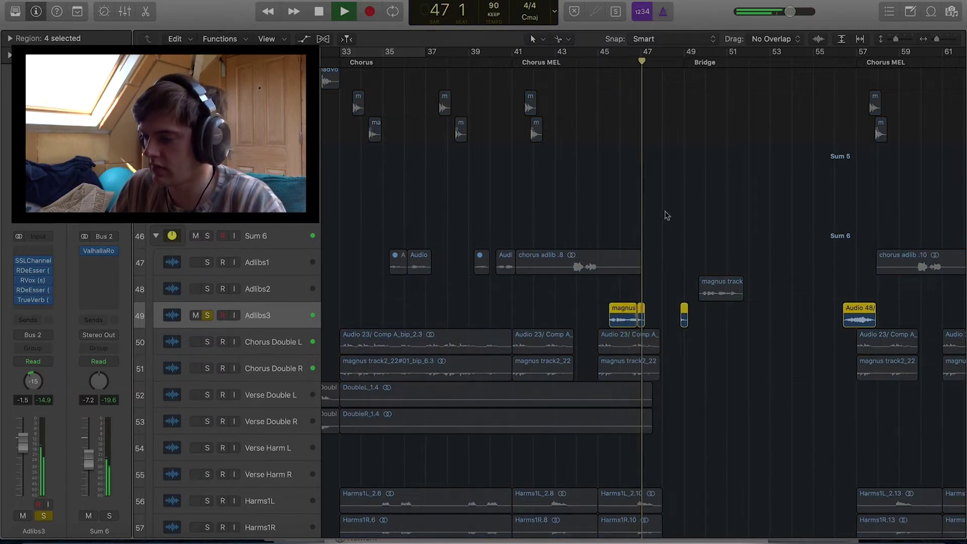
pyautogui.hscroll(5, 424, 125)
pyautogui.click(734, 63)
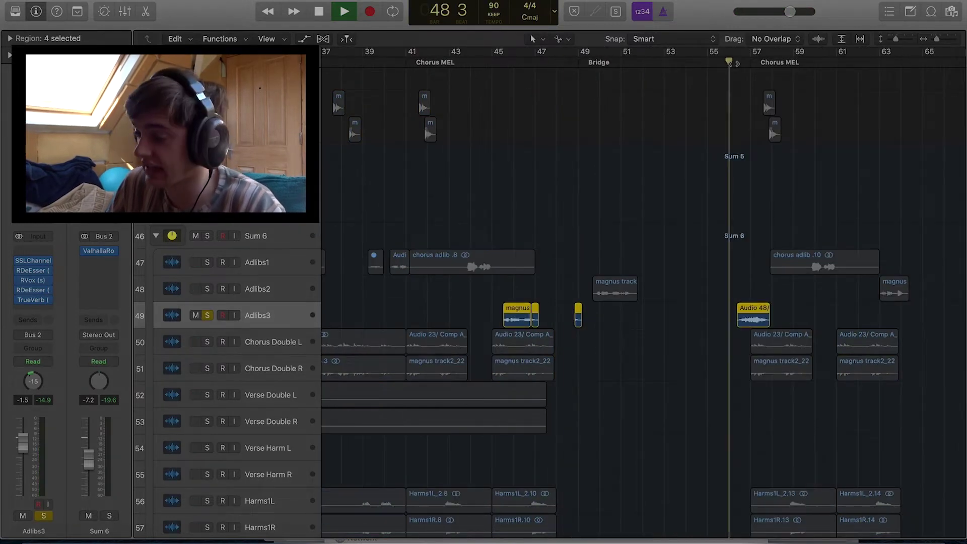
pyautogui.scroll(1, 785, 181)
pyautogui.scroll(3, 801, 250)
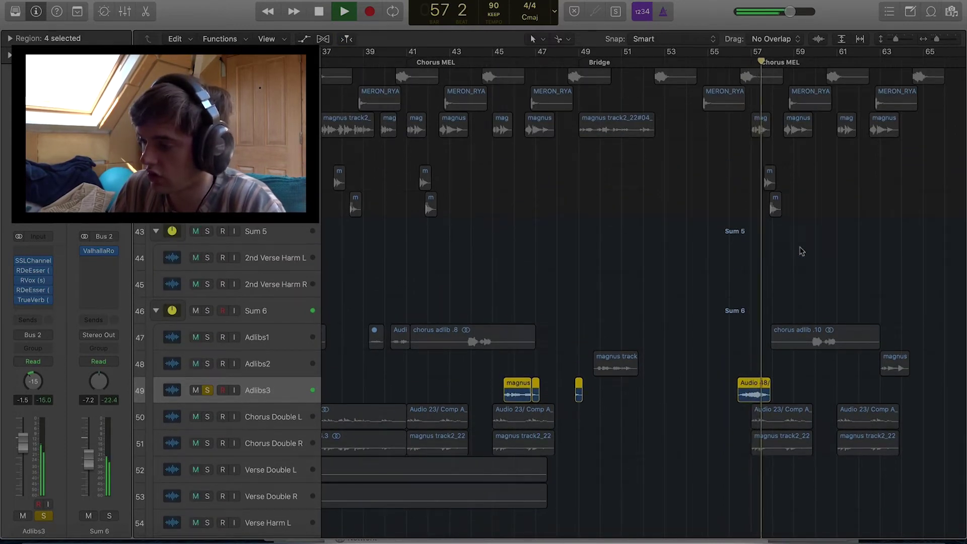
# Clear the Adlibs3 solo and play the full mix through the final Chorus MEL section
pyautogui.press('super+Left')
pyautogui.press('s')
pyautogui.scroll(2, 743, 143)
pyautogui.hscroll(-2, 742, 142)
pyautogui.press('super+Up')
pyautogui.scroll(5, 743, 143)
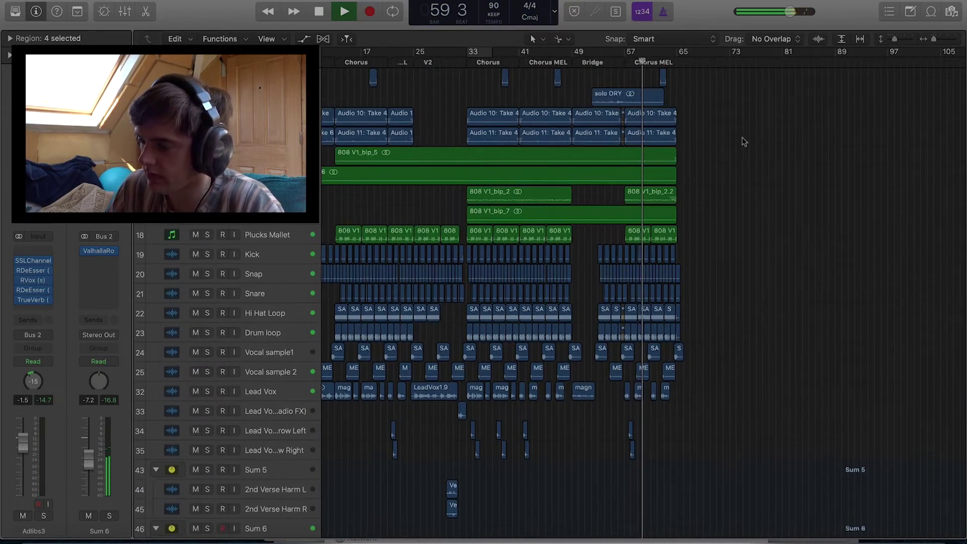
# Examine the vocal and harmony tracks across the whole arrangement and stop playback at bar 61
pyautogui.scroll(3, 743, 140)
pyautogui.hscroll(-1, 742, 140)
pyautogui.scroll(-7, 743, 141)
pyautogui.scroll(-8, 742, 142)
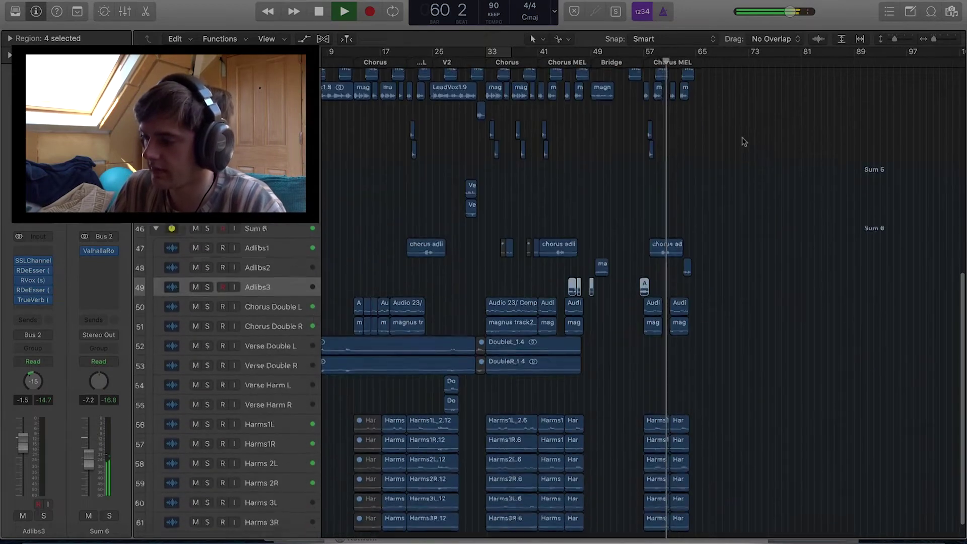
pyautogui.scroll(1, 742, 142)
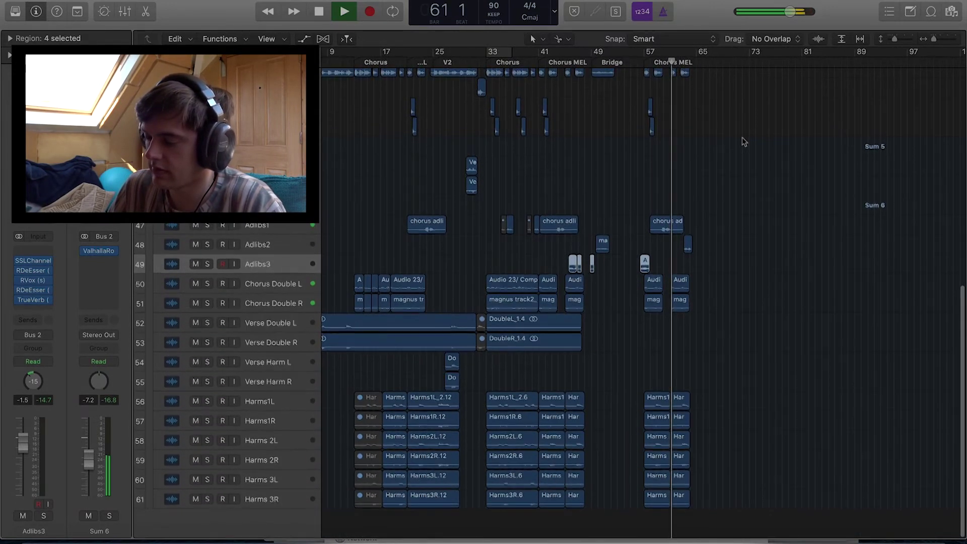
pyautogui.press('space')
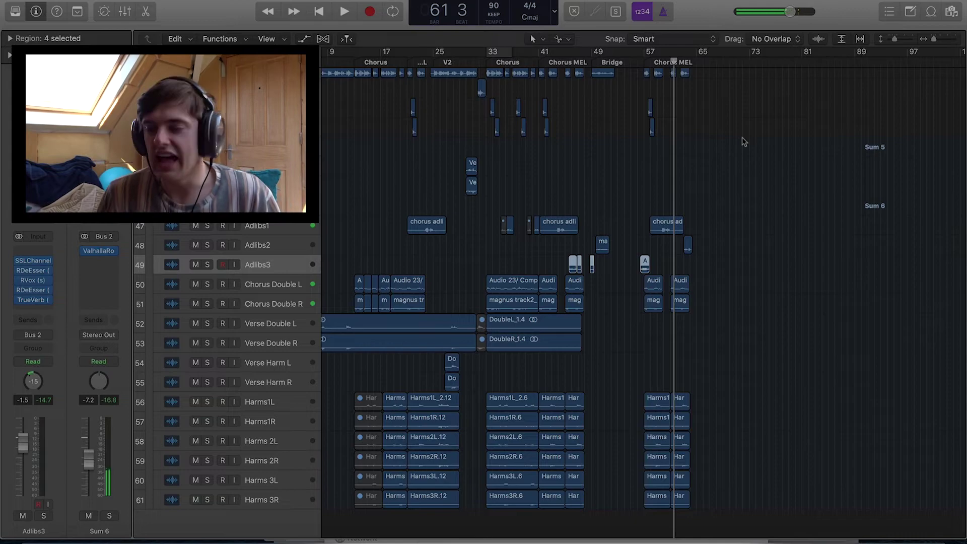
pyautogui.scroll(15, 743, 143)
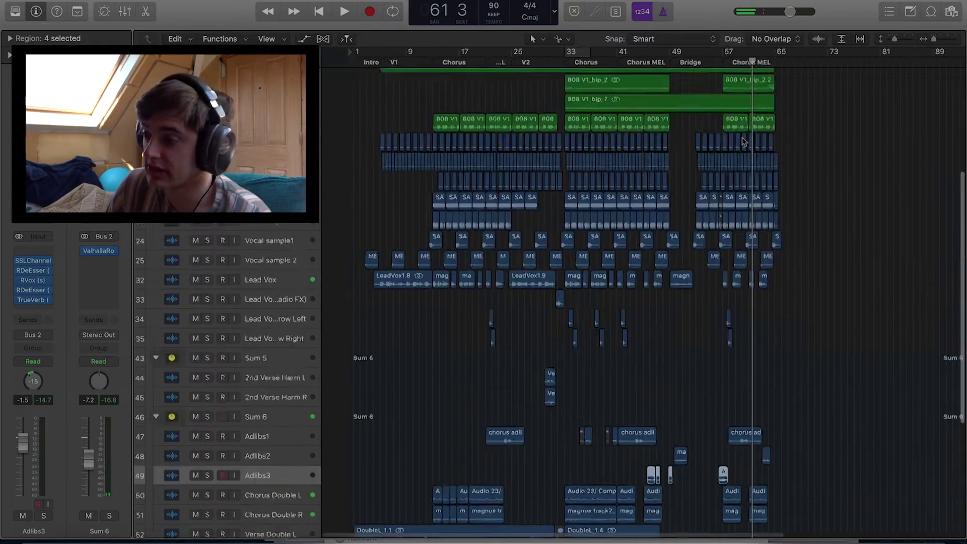